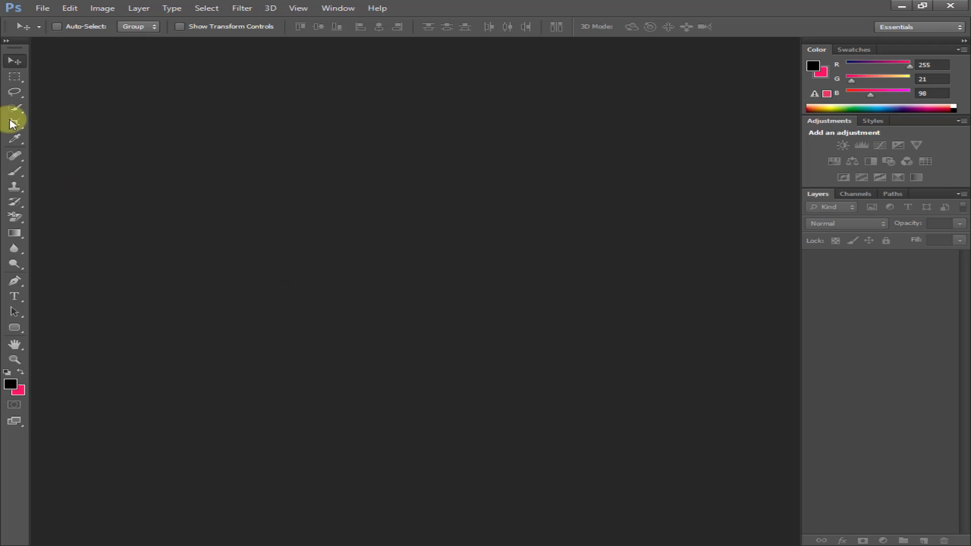
click(42, 8)
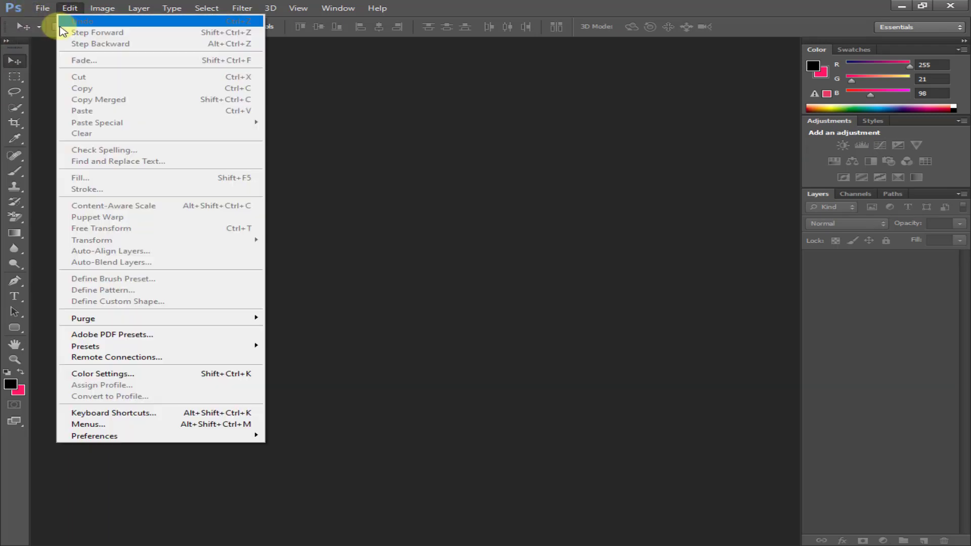
click(65, 33)
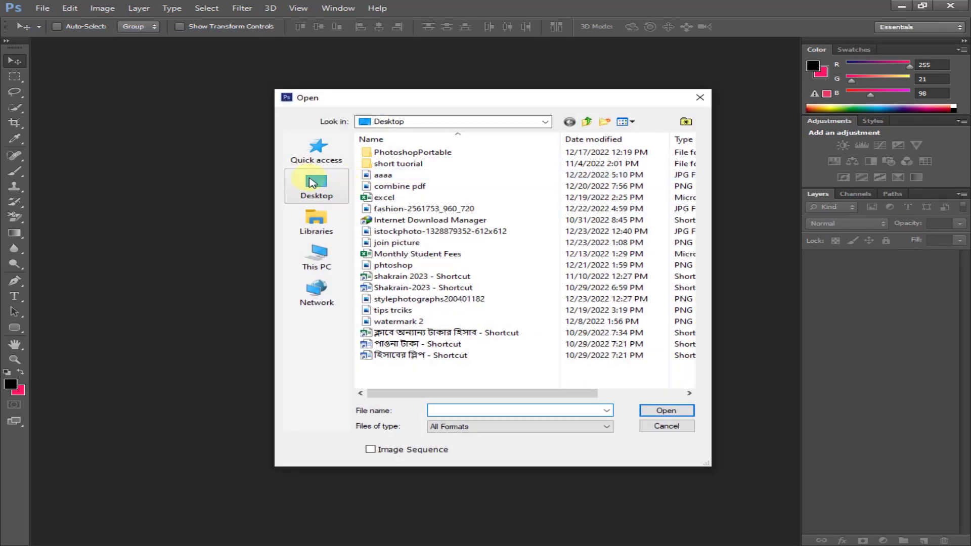
click(317, 186)
click(597, 340)
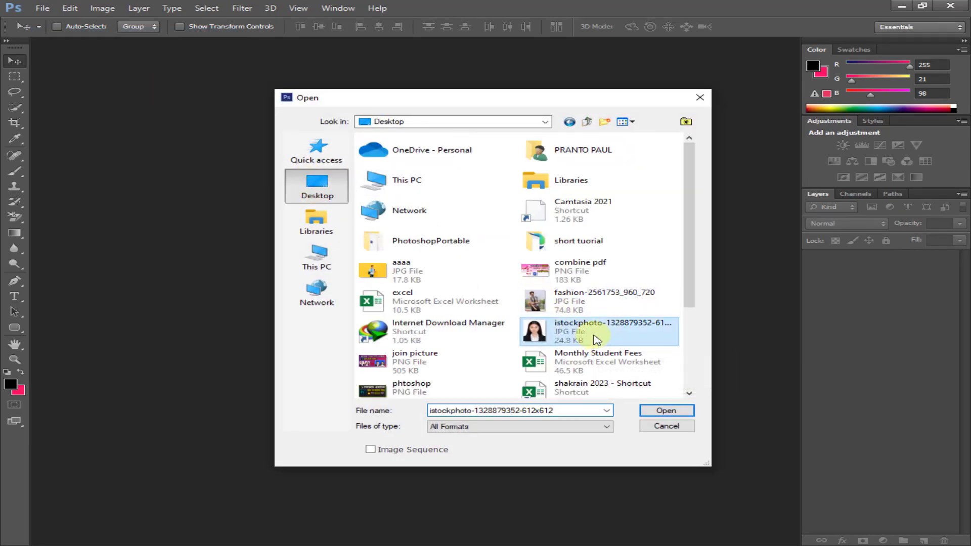
scroll(615, 325, down, 2)
ctrl+click(560, 292)
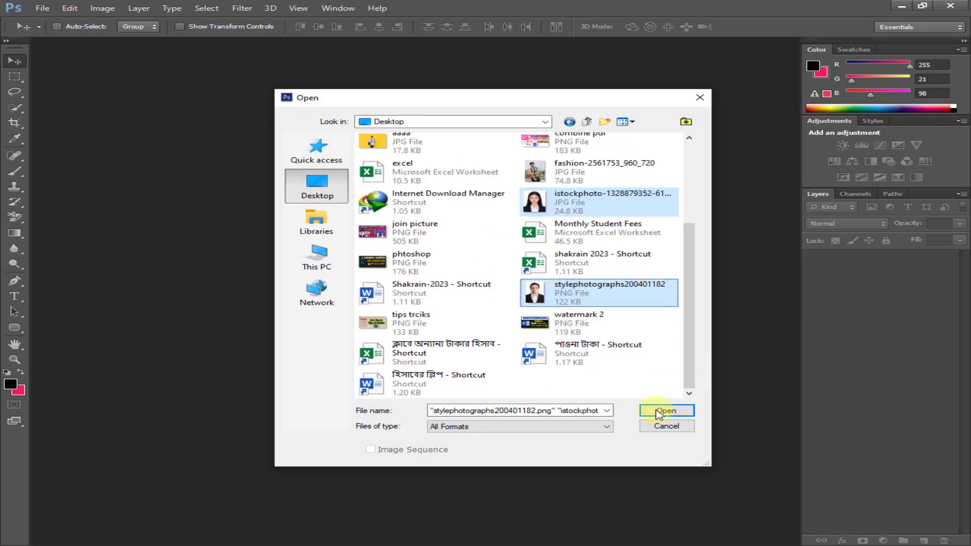
click(666, 411)
scroll(480, 296, down, 1)
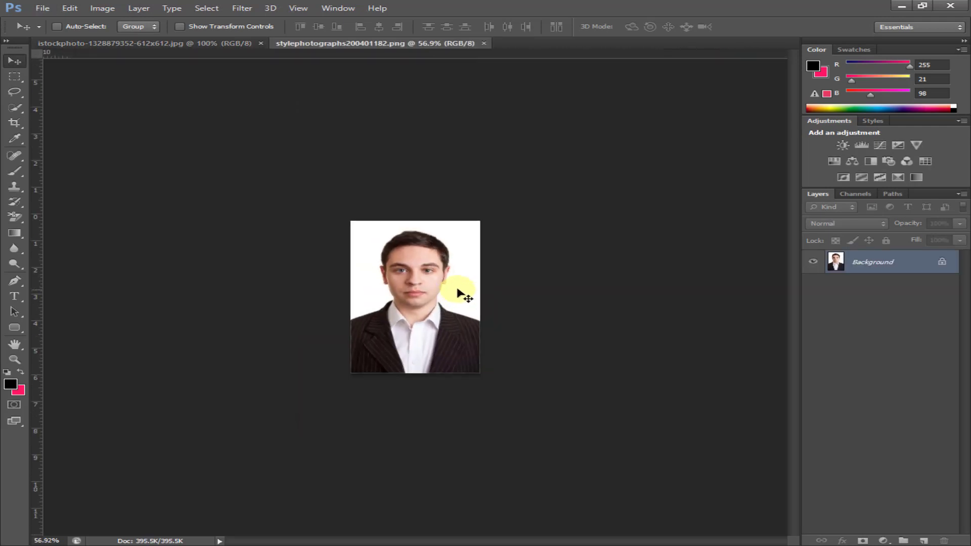
click(207, 45)
scroll(342, 151, down, 4)
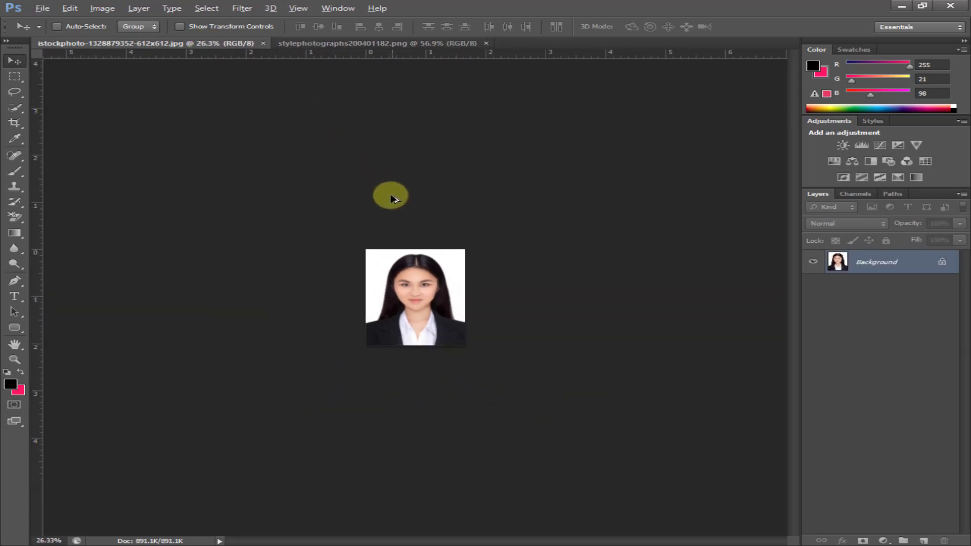
In the man's photo, mask out the background using a Quick Selection of him, and shift him down about 0.35 in.
click(375, 43)
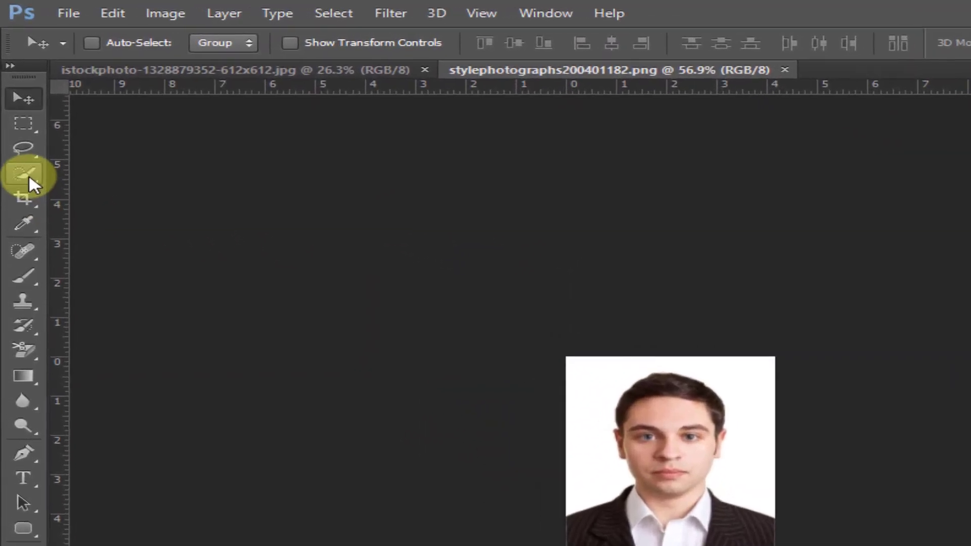
click(28, 174)
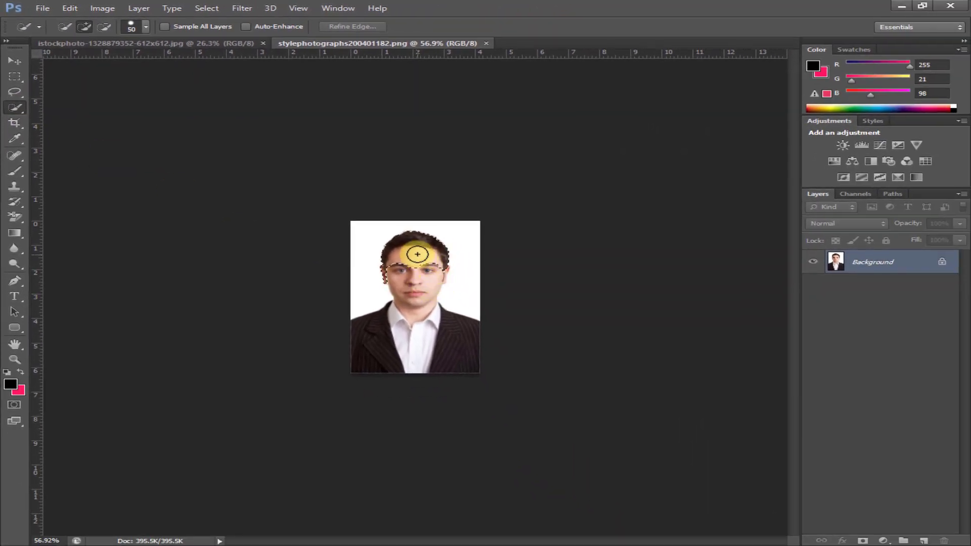
mouse_move(418, 254)
mouse_down()
mouse_move(410, 312)
mouse_move(438, 276)
mouse_move(410, 279)
mouse_move(398, 269)
mouse_move(411, 333)
mouse_move(392, 351)
mouse_move(376, 346)
mouse_move(414, 337)
mouse_move(464, 365)
mouse_move(430, 323)
mouse_up()
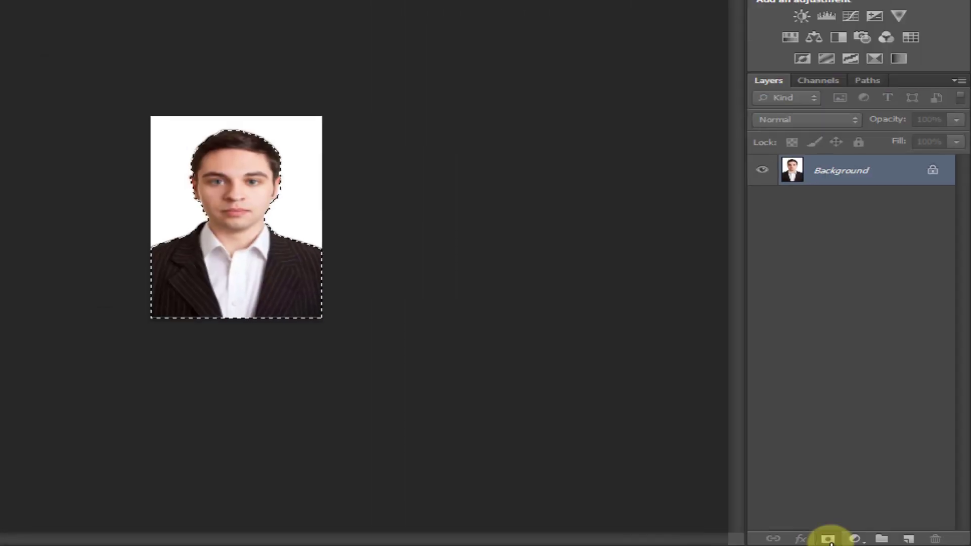
click(622, 534)
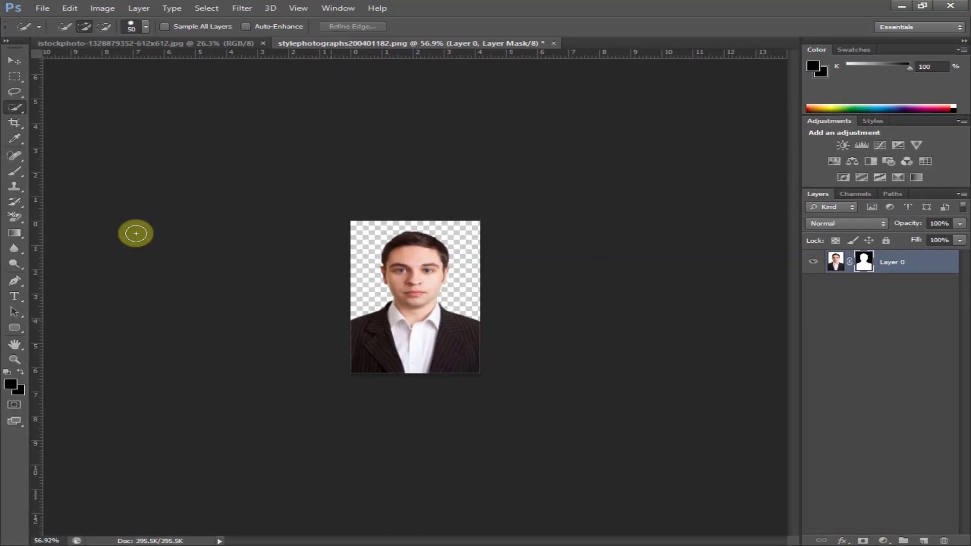
click(23, 61)
mouse_move(439, 335)
mouse_down()
mouse_move(450, 334)
mouse_move(438, 344)
mouse_up()
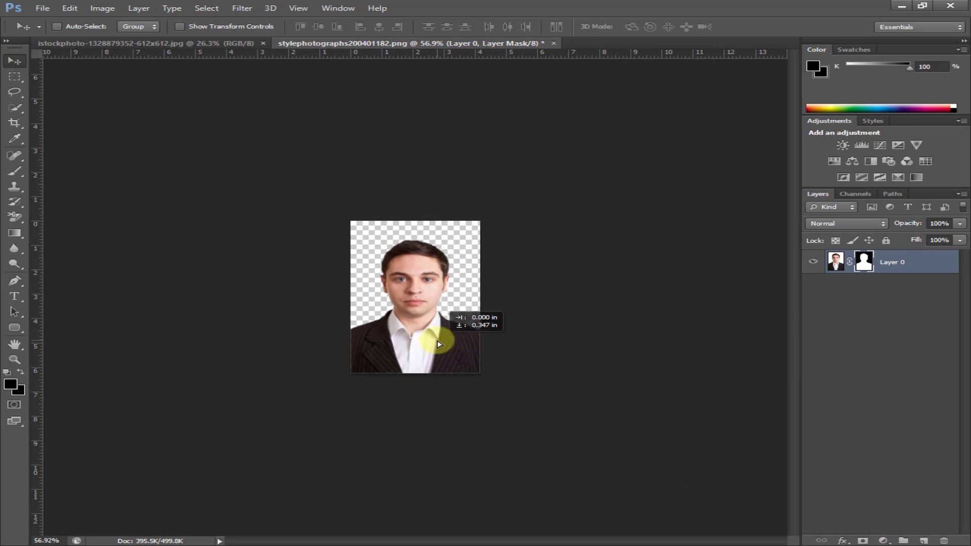
In the woman's photo, mask out the background using a Quick Selection of her, and shift her slightly down.
click(234, 44)
scroll(422, 282, up, 2)
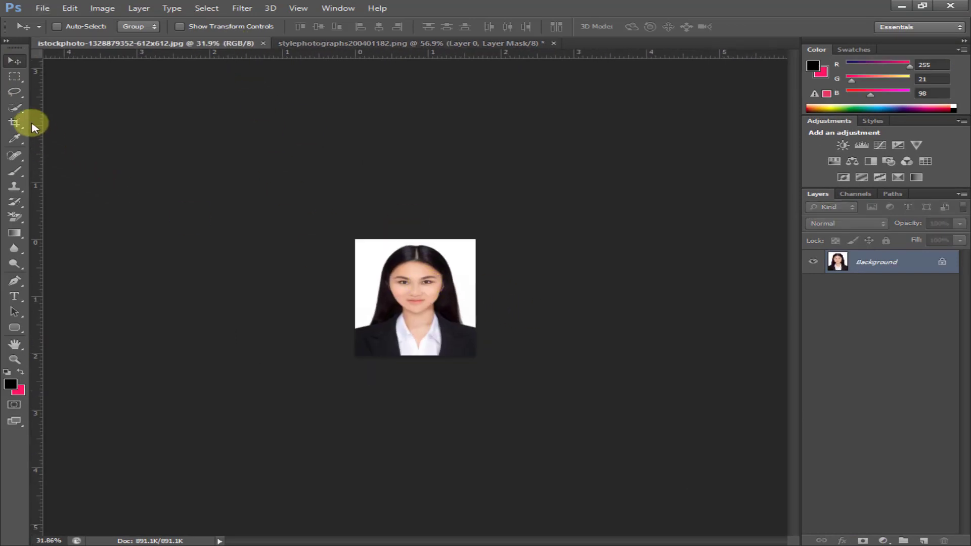
click(15, 107)
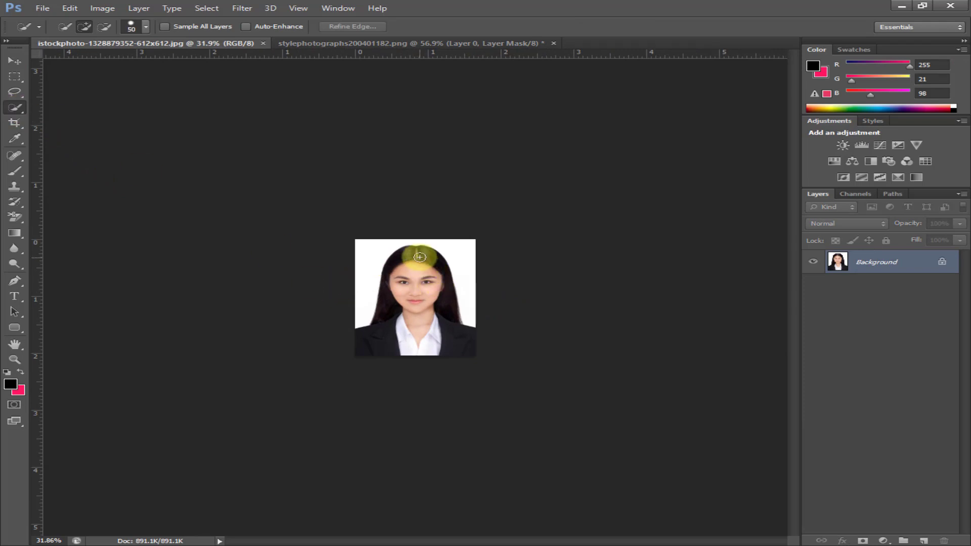
mouse_move(420, 257)
mouse_down()
mouse_move(423, 335)
mouse_move(410, 294)
mouse_move(385, 313)
mouse_move(383, 337)
mouse_move(409, 321)
mouse_move(443, 350)
mouse_move(434, 321)
mouse_up()
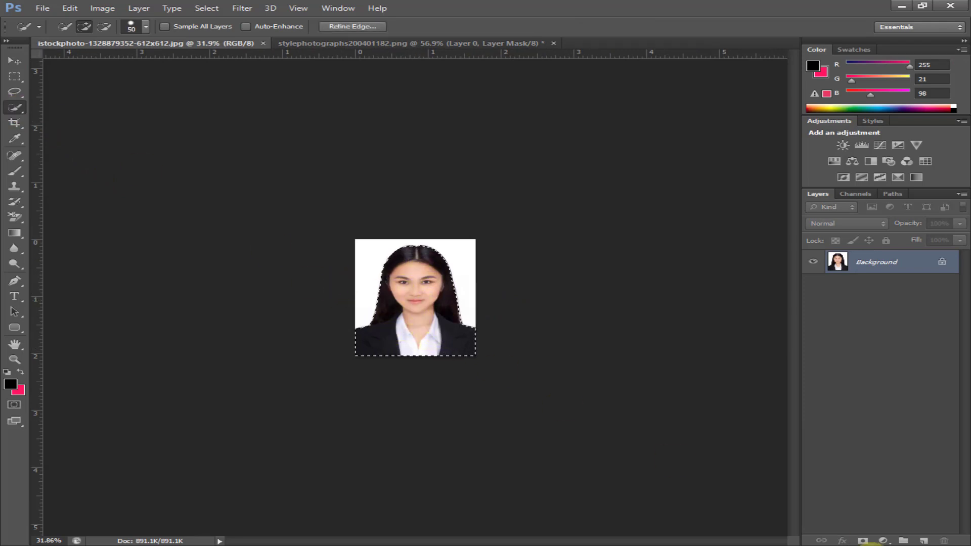
click(863, 541)
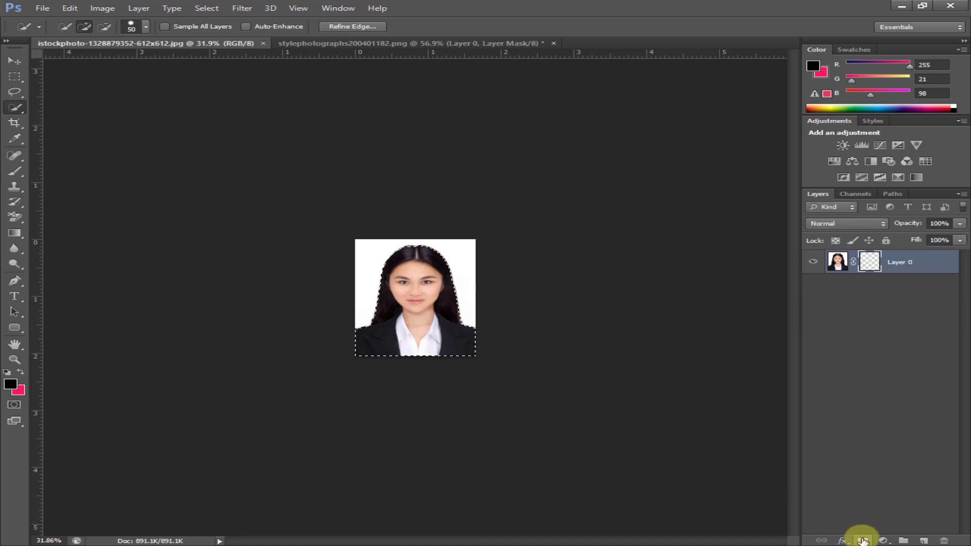
click(12, 61)
drag(439, 325, 440, 329)
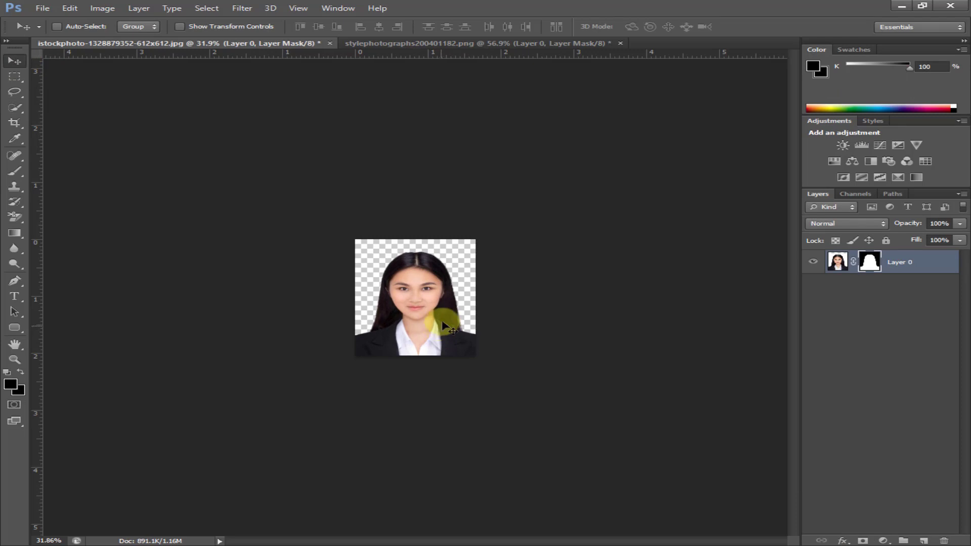
Create a new custom document 1.9 inches wide and 1.5 inches high at 300 pixels/inch with a white background.
click(42, 14)
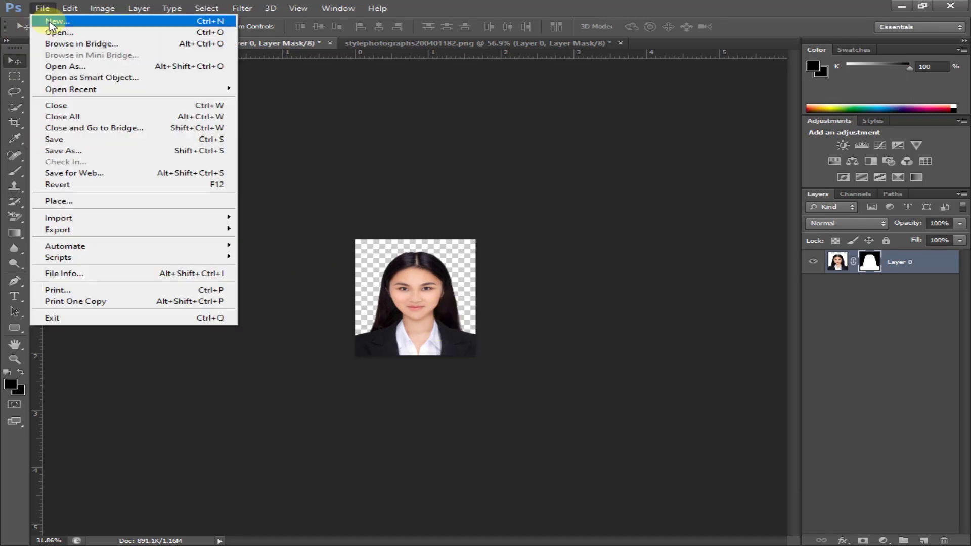
click(50, 21)
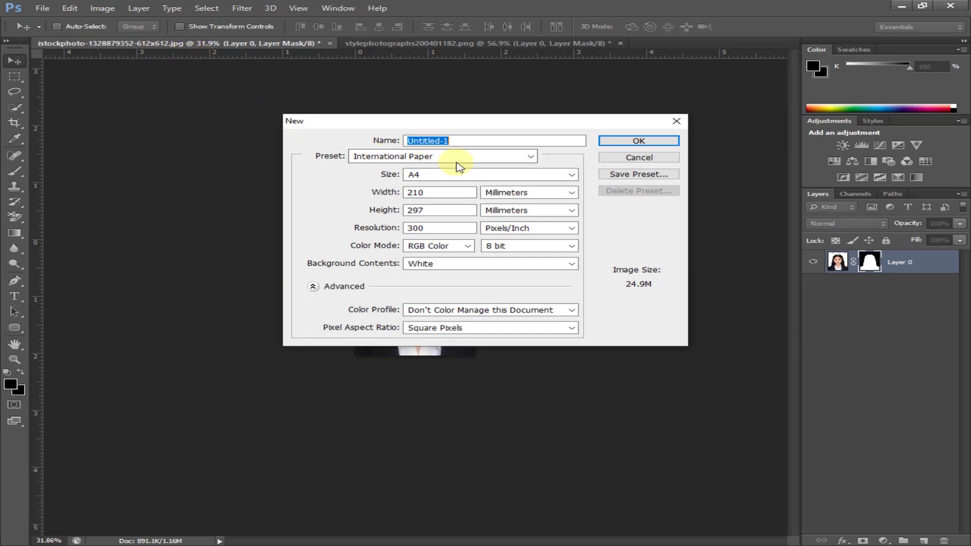
click(496, 195)
click(506, 215)
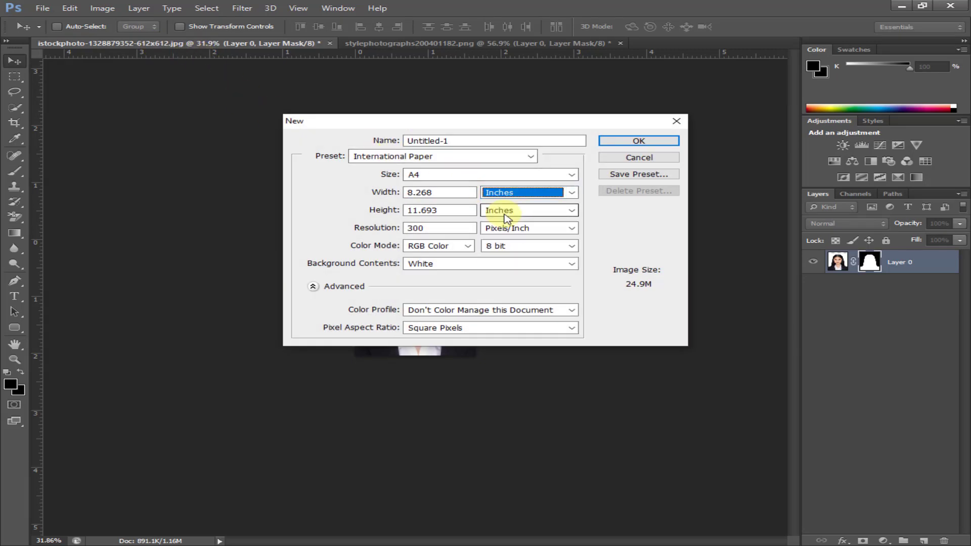
click(462, 157)
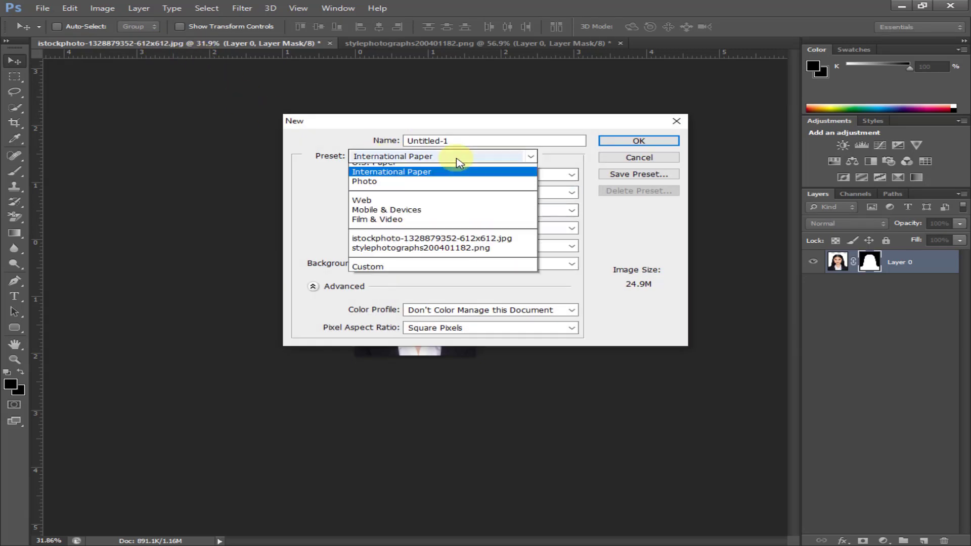
click(407, 303)
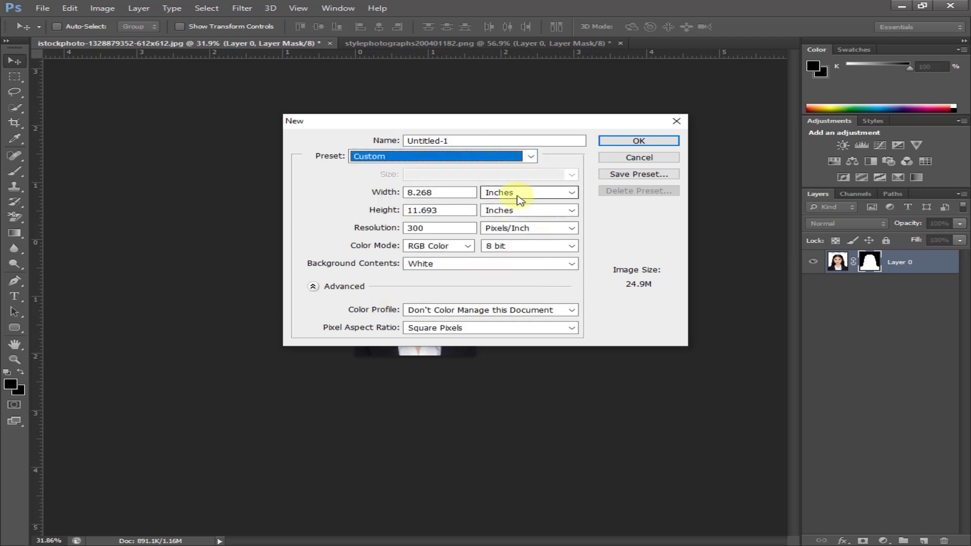
drag(454, 196, 363, 197)
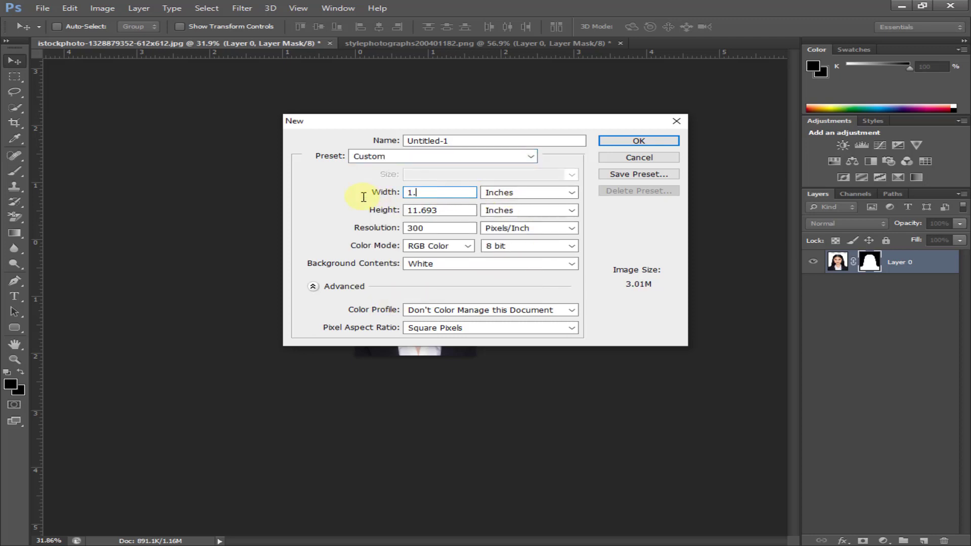
drag(449, 212, 324, 216)
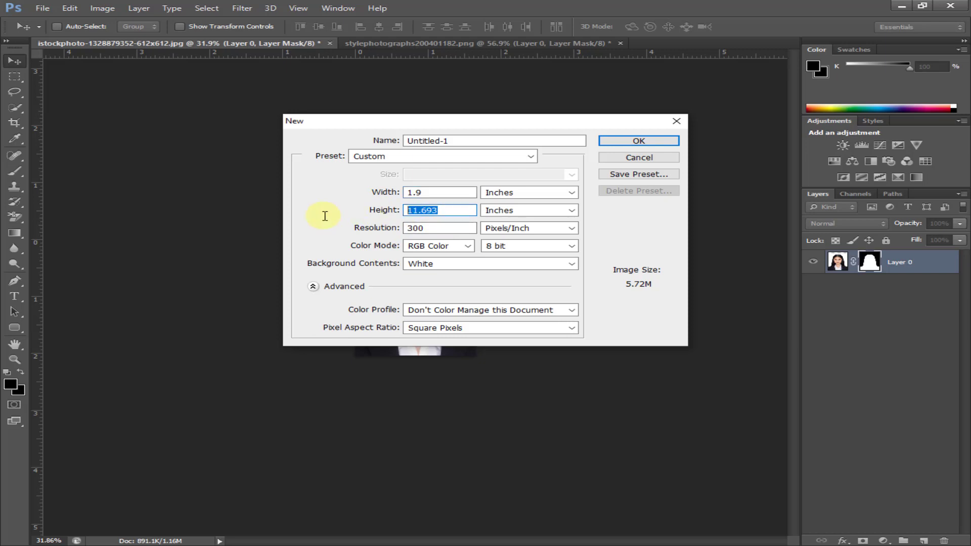
text(1.5)
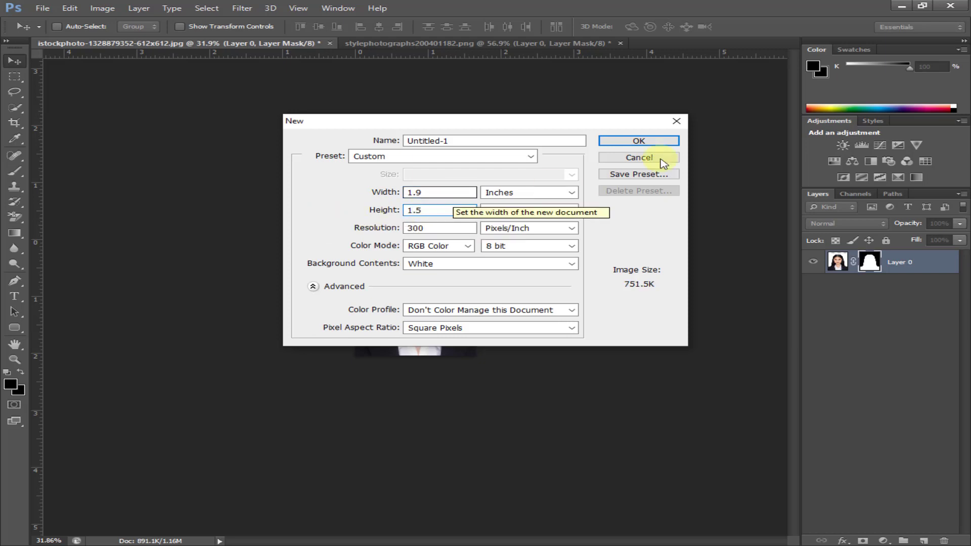
click(668, 144)
scroll(455, 279, down, 3)
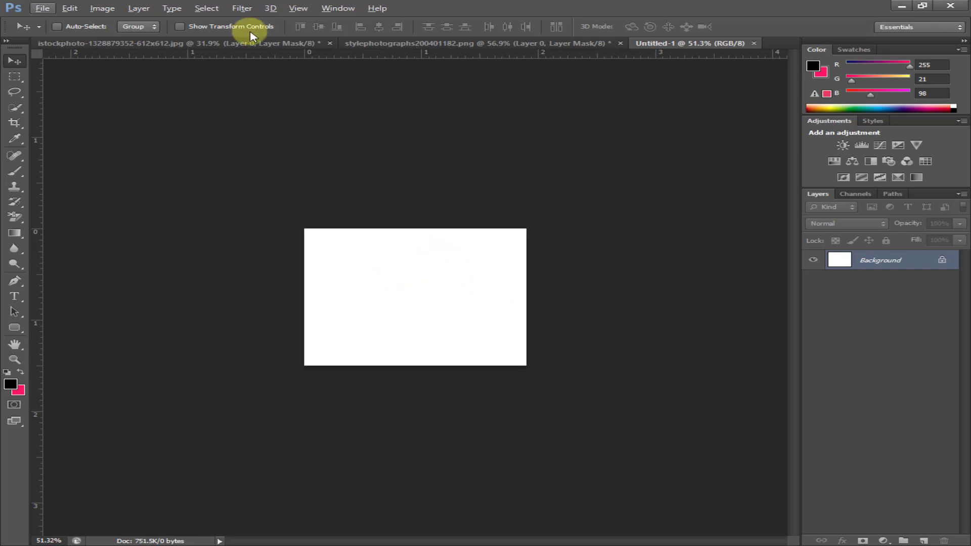
Float all three documents in separate windows and arrange the two portraits beside the blank document.
drag(249, 43, 190, 95)
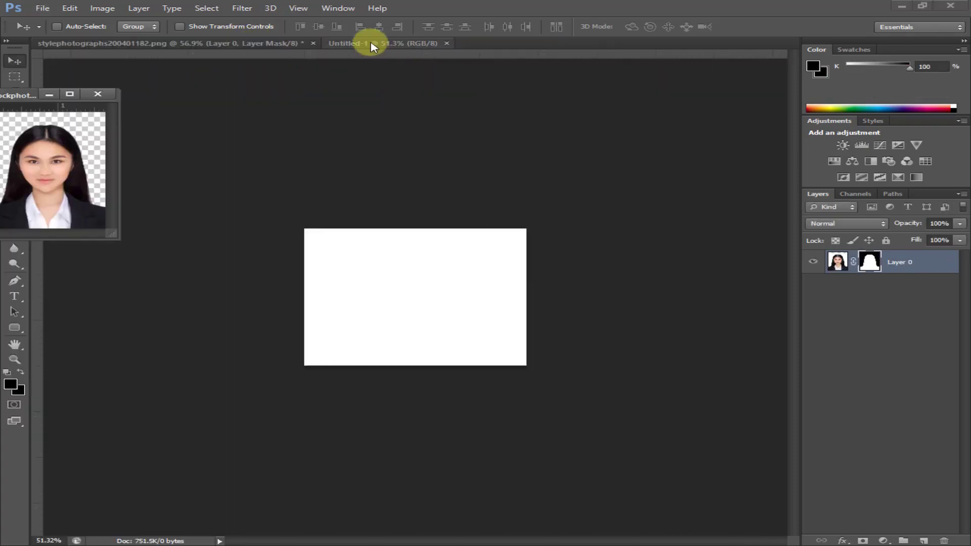
drag(369, 43, 304, 59)
drag(237, 47, 51, 184)
drag(410, 98, 525, 130)
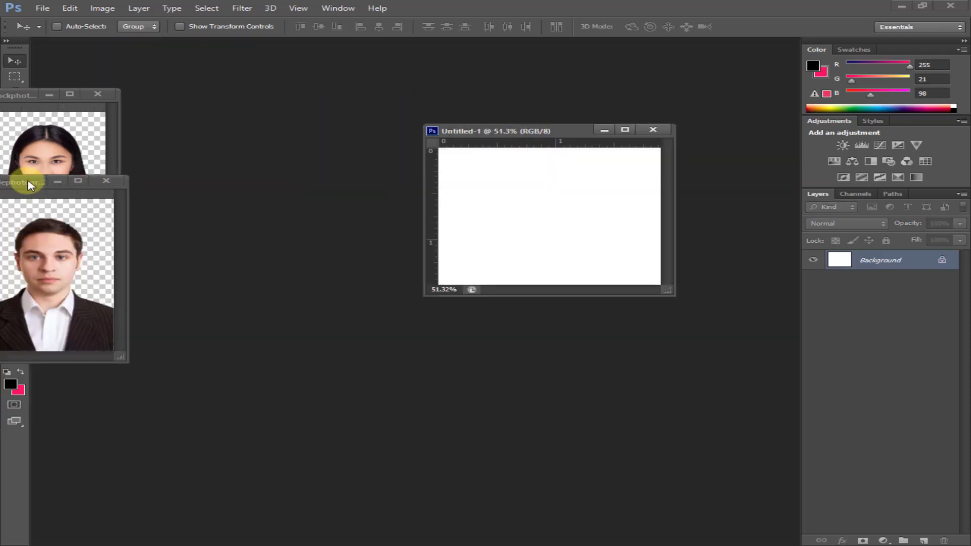
drag(28, 184, 204, 182)
drag(20, 94, 137, 91)
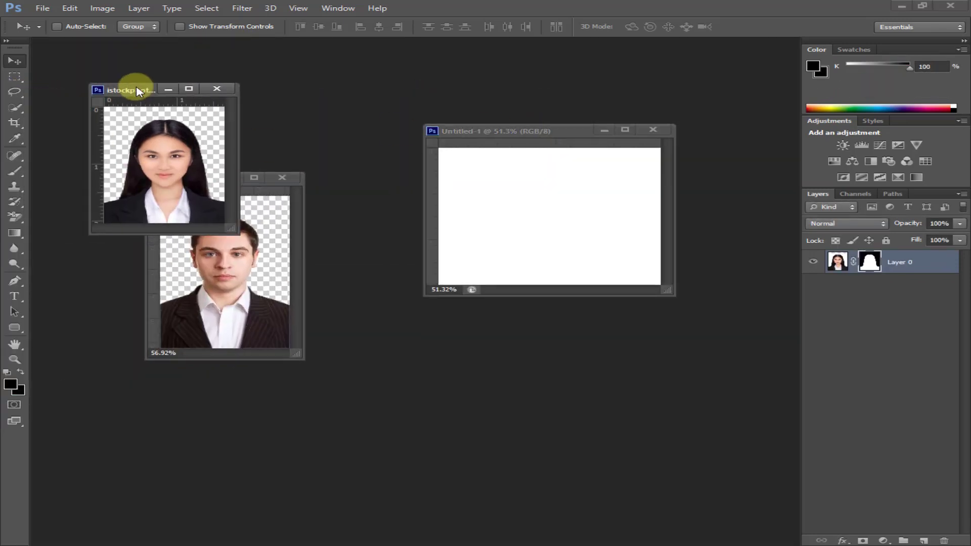
Copy the woman's masked layer into the blank document with the Move tool.
click(167, 179)
click(15, 60)
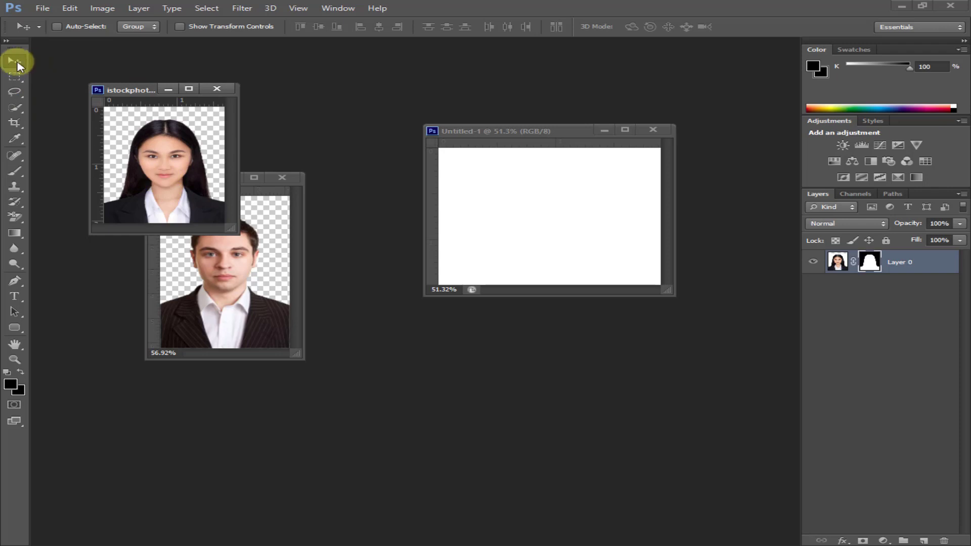
drag(174, 181, 581, 222)
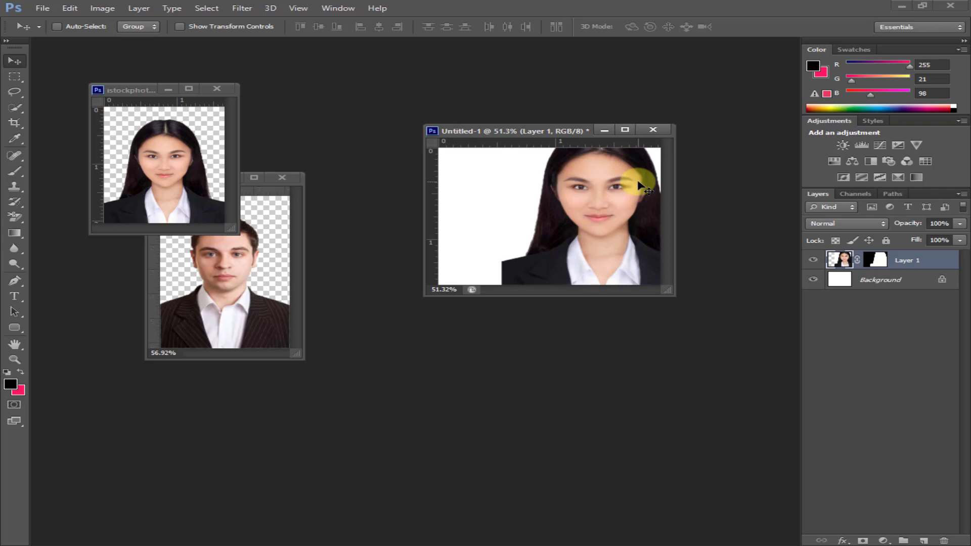
Scale the woman's layer to about 71% and place it in the lower-right part of the white canvas.
key(ctrl+t)
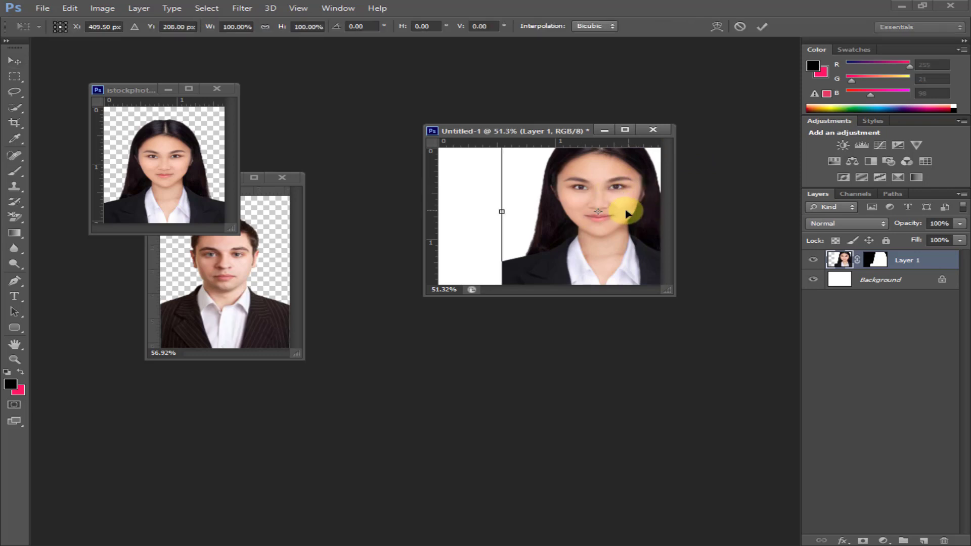
scroll(624, 215, down, 5)
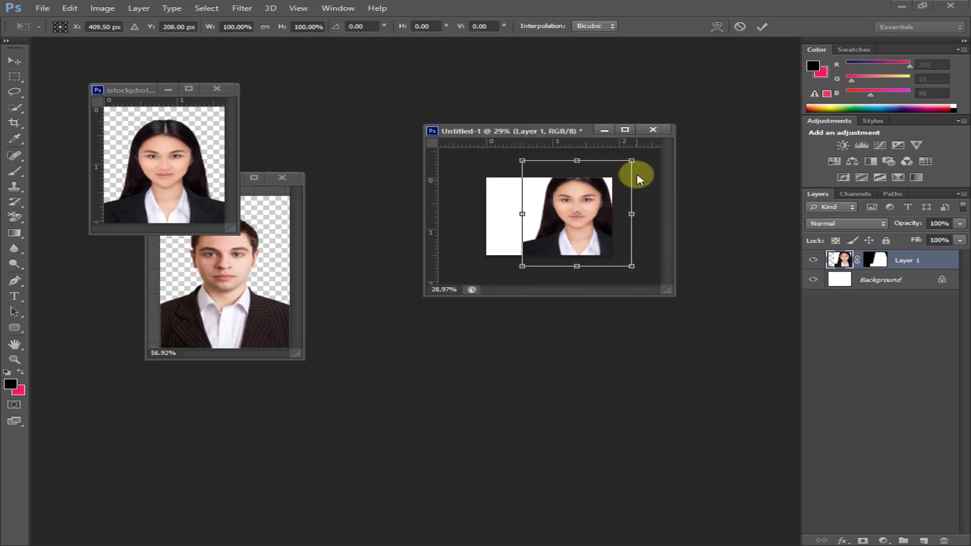
drag(632, 161, 617, 177)
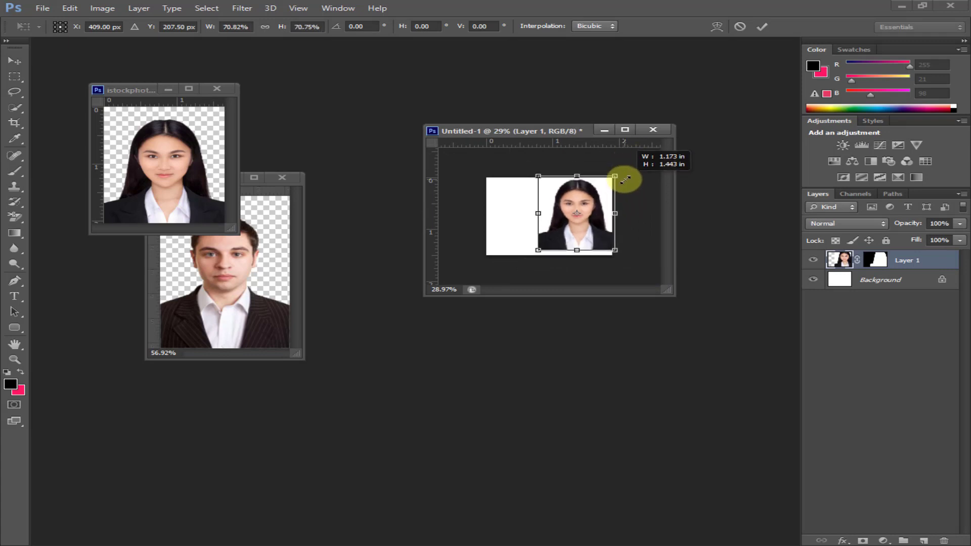
scroll(606, 217, up, 2)
drag(601, 221, 601, 239)
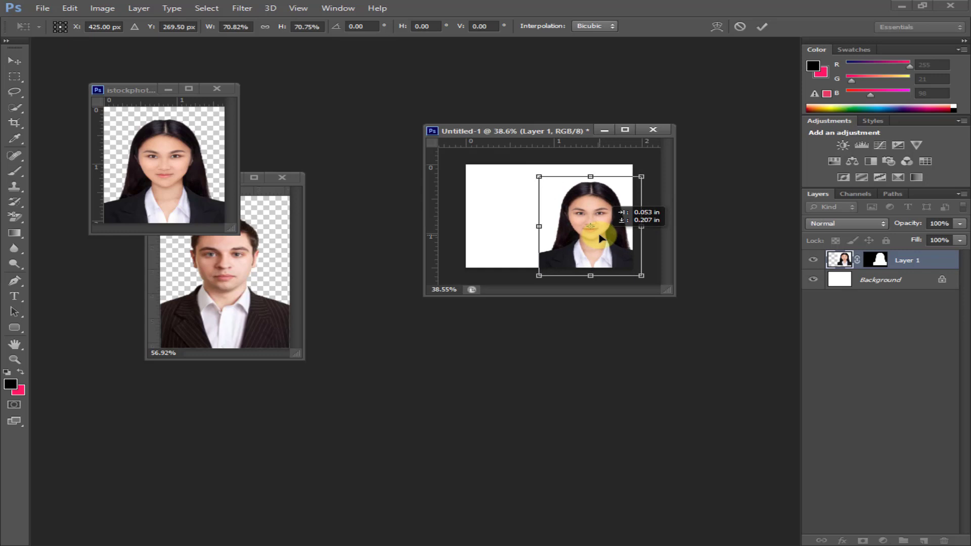
key(Return)
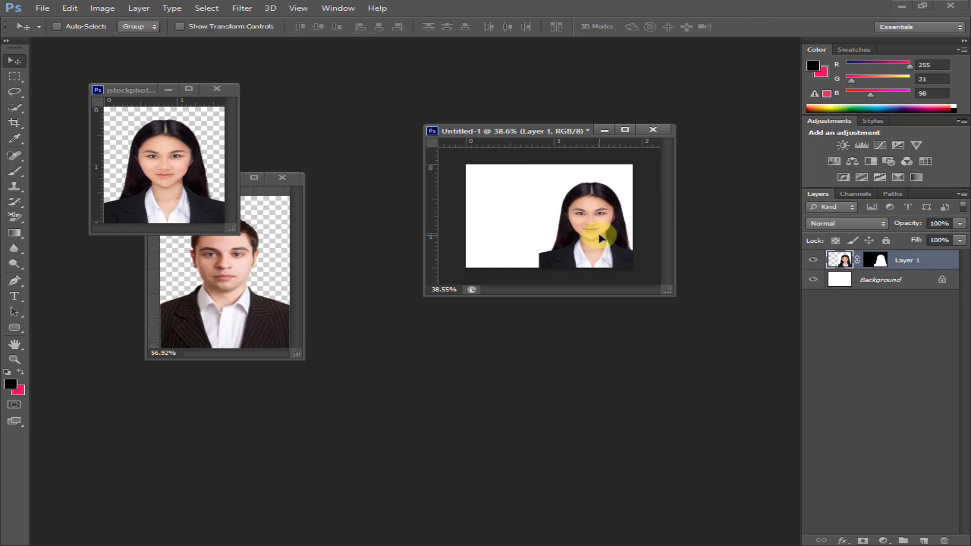
Close the woman's source portrait without saving and copy the man's masked layer into the left half of the joint photo.
click(217, 89)
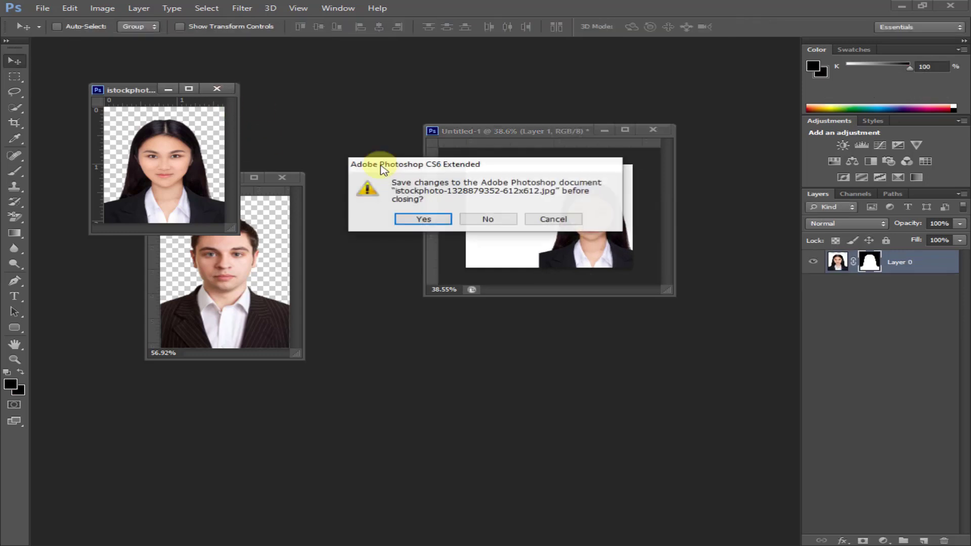
click(495, 219)
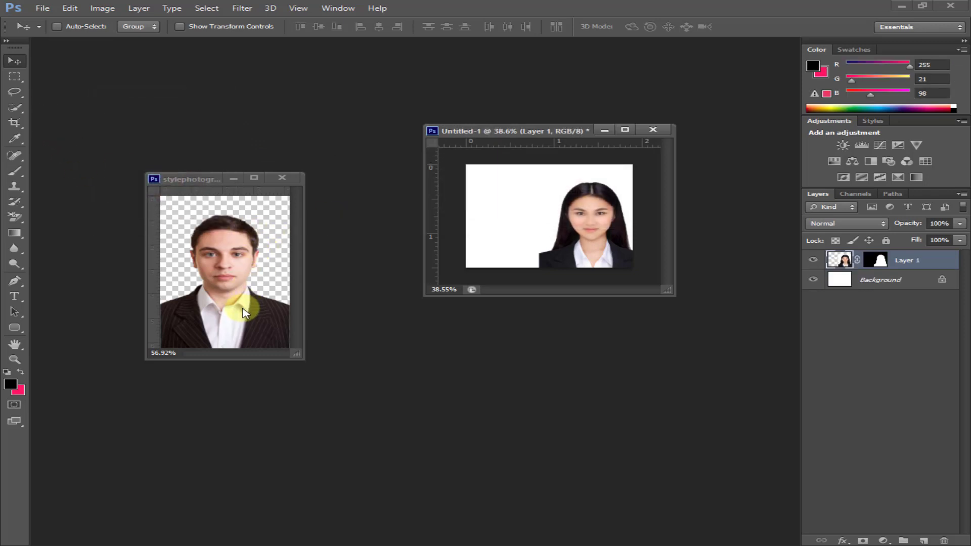
click(225, 336)
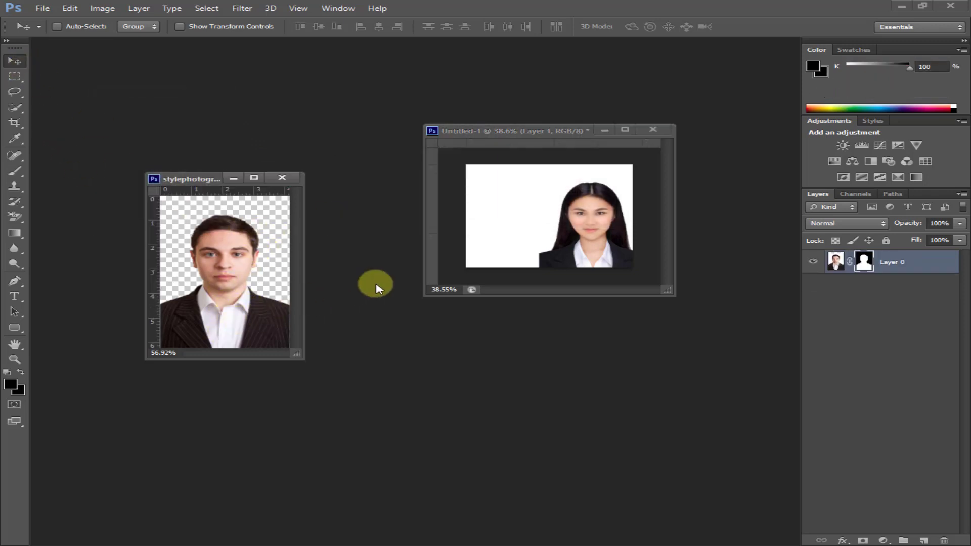
drag(228, 335, 516, 258)
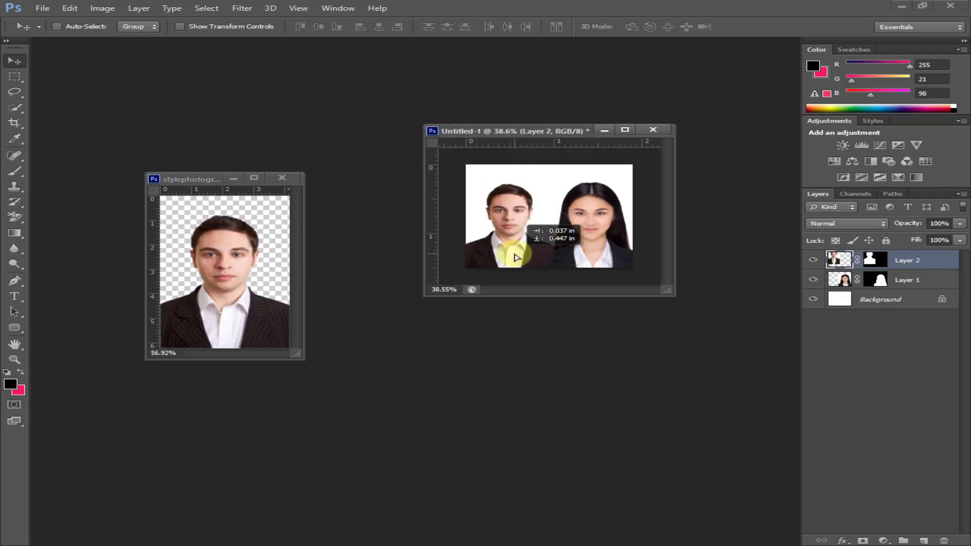
Close the man's source portrait without saving and dock the joint photo document as a tab.
click(282, 178)
click(499, 214)
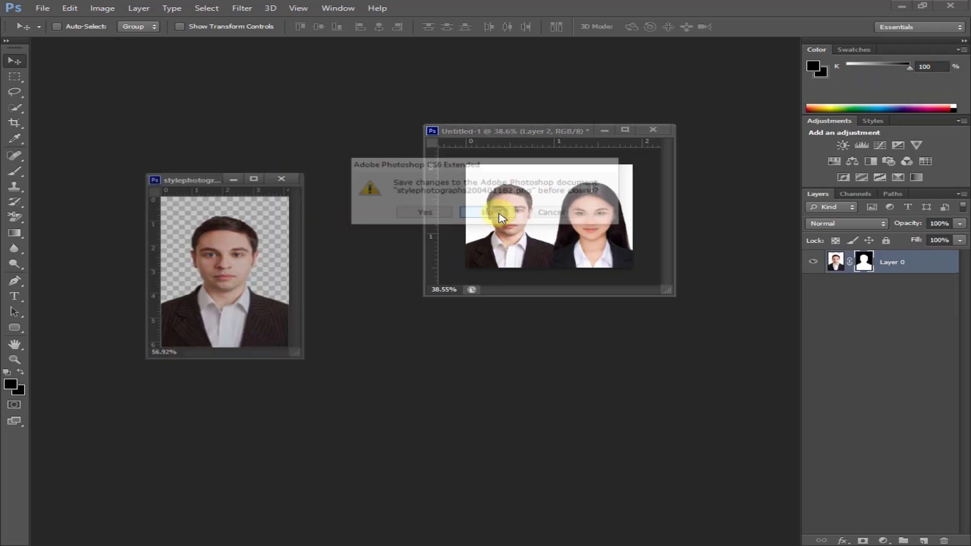
drag(537, 131, 250, 43)
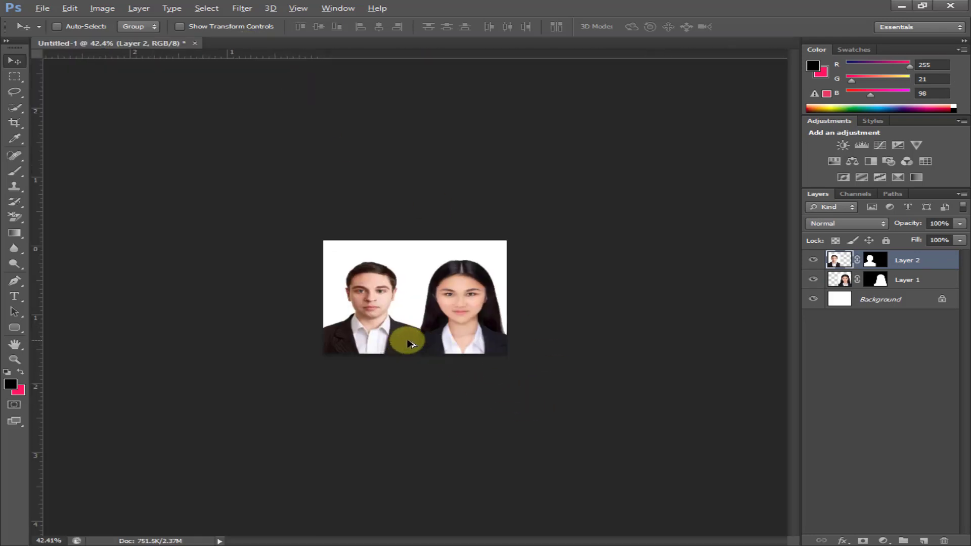
Scale the man's layer to about 105% width and 107% height and place it in the lower-left part of the canvas.
scroll(410, 343, up, 1)
mouse_move(379, 342)
mouse_down()
mouse_move(372, 362)
mouse_move(387, 359)
mouse_up()
key(ctrl+t)
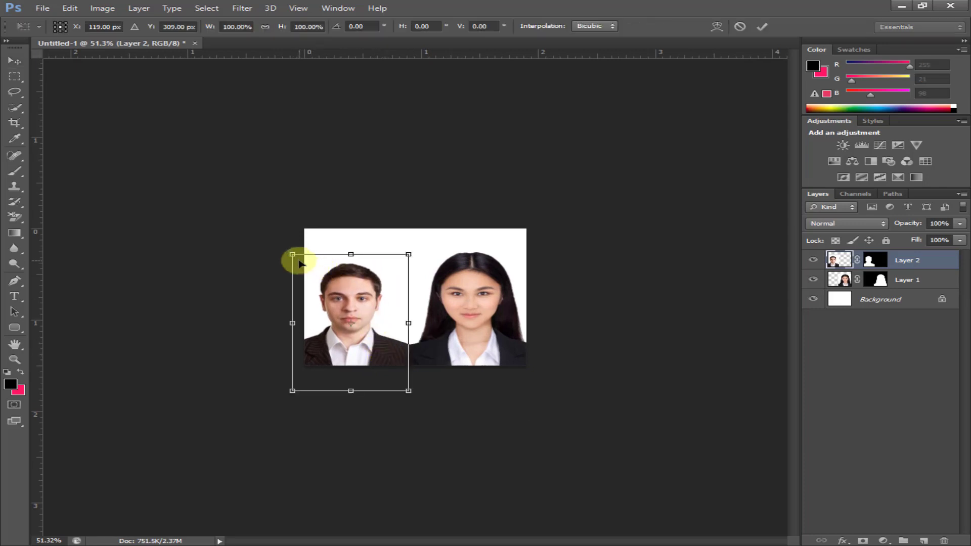
drag(292, 254, 288, 250)
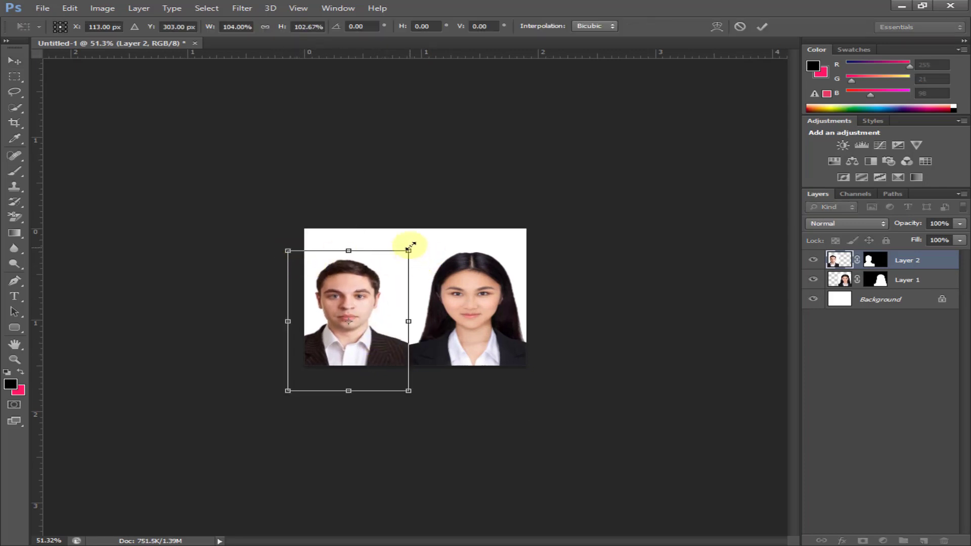
drag(409, 250, 410, 245)
drag(370, 348, 361, 355)
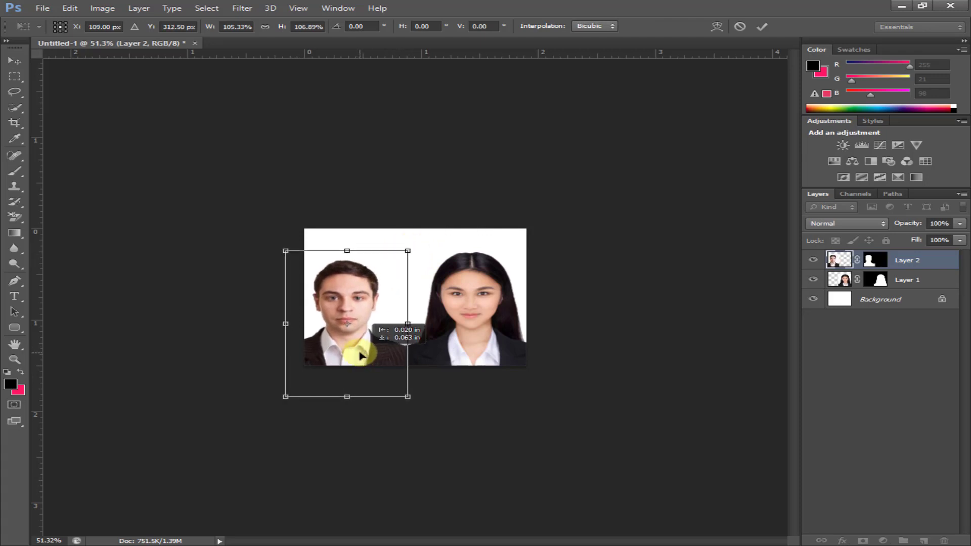
key(Return)
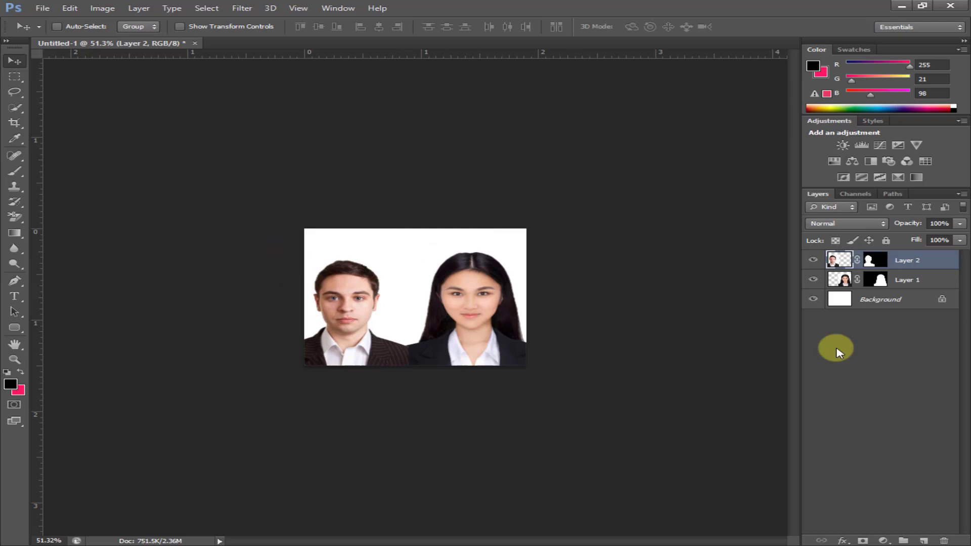
Shrink the woman's layer slightly from its upper-right corner to bring her head closer to the man's height.
click(844, 288)
key(ctrl+t)
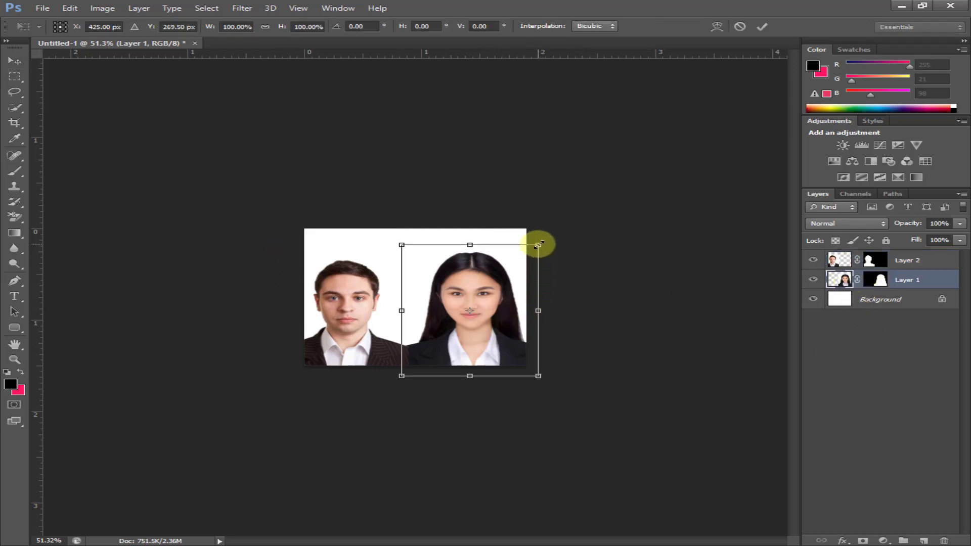
drag(536, 244, 538, 254)
key(Return)
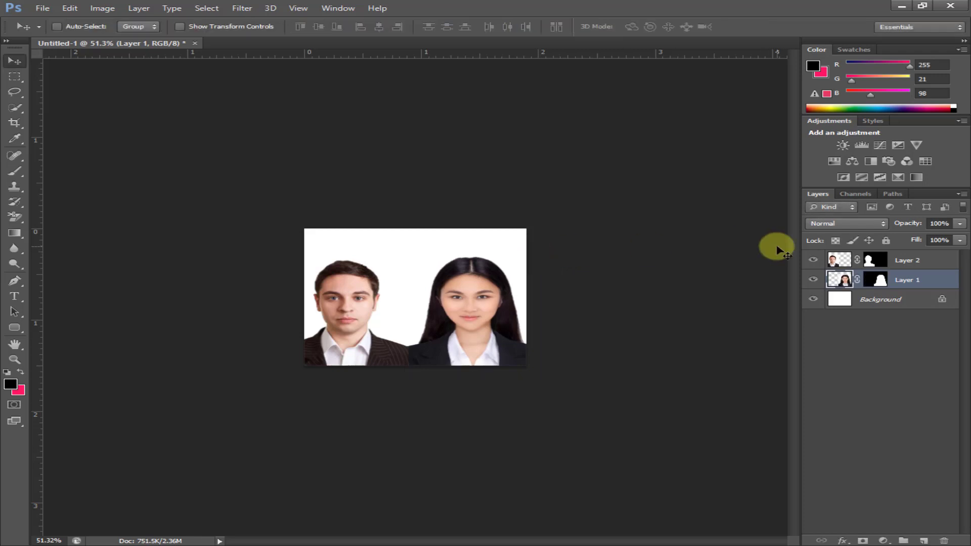
Nudge the man's layer slightly upward so that his head lines up with the woman's.
click(837, 261)
key(Up)
key(Up)
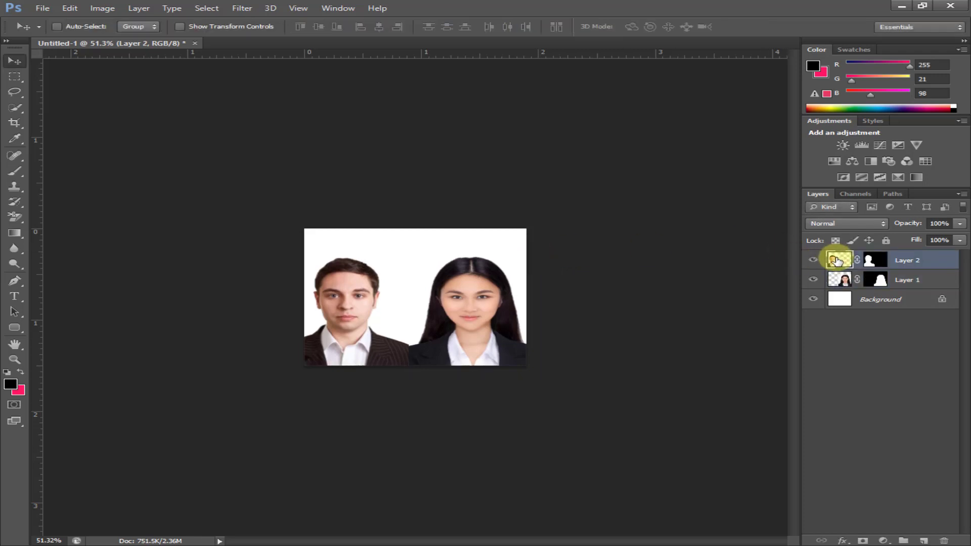
key(Up)
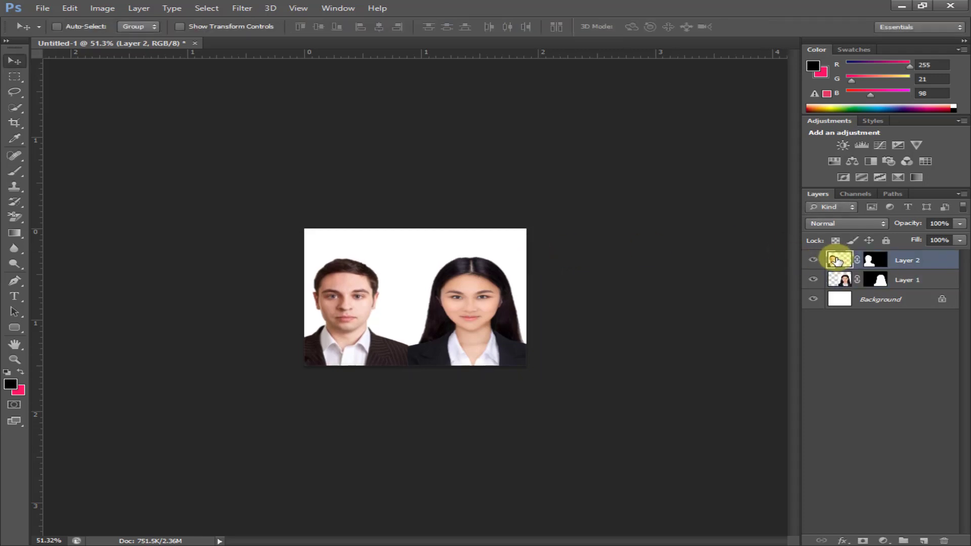
scroll(674, 253, down, 1)
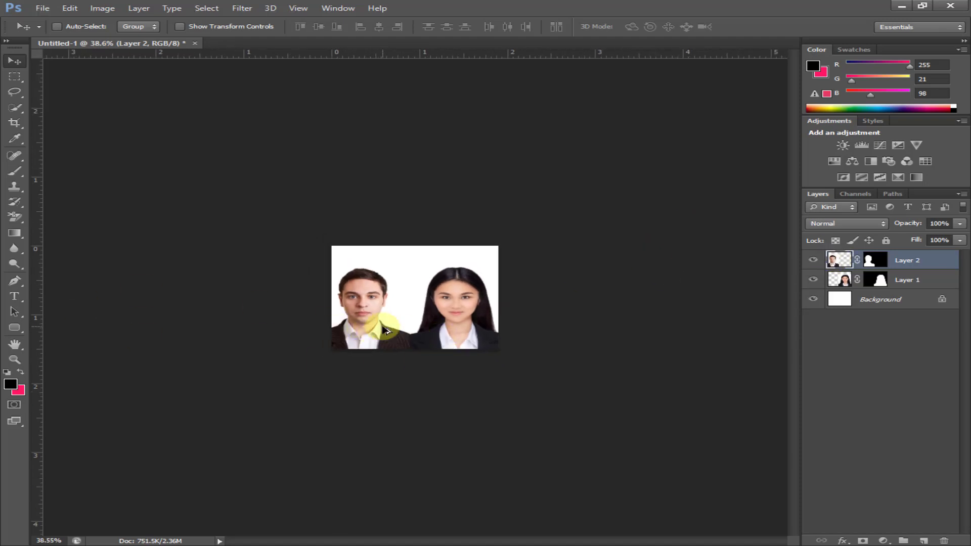
scroll(384, 329, up, 1)
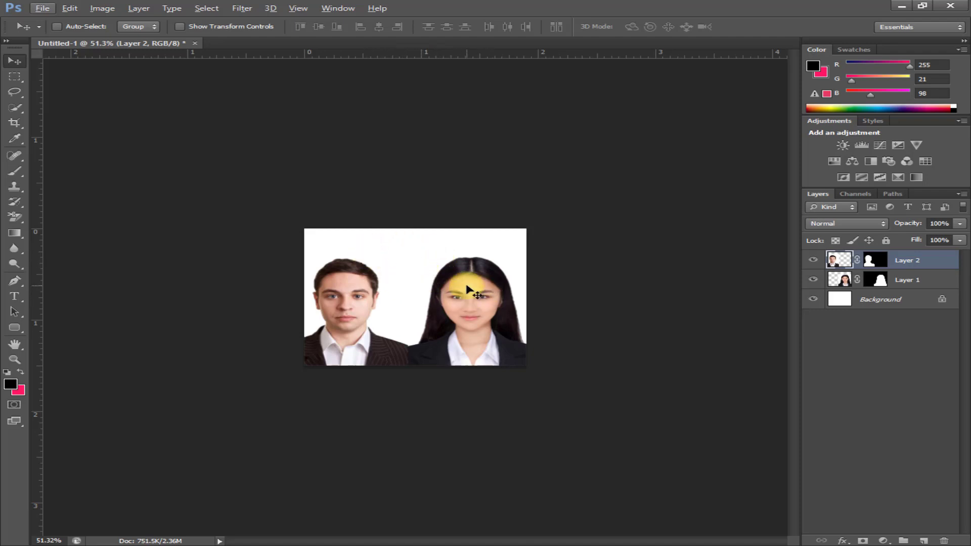
Set the background colour to crimson (R 213, G 8, B 75) and fill the Background layer with it.
click(849, 303)
scroll(720, 357, down, 3)
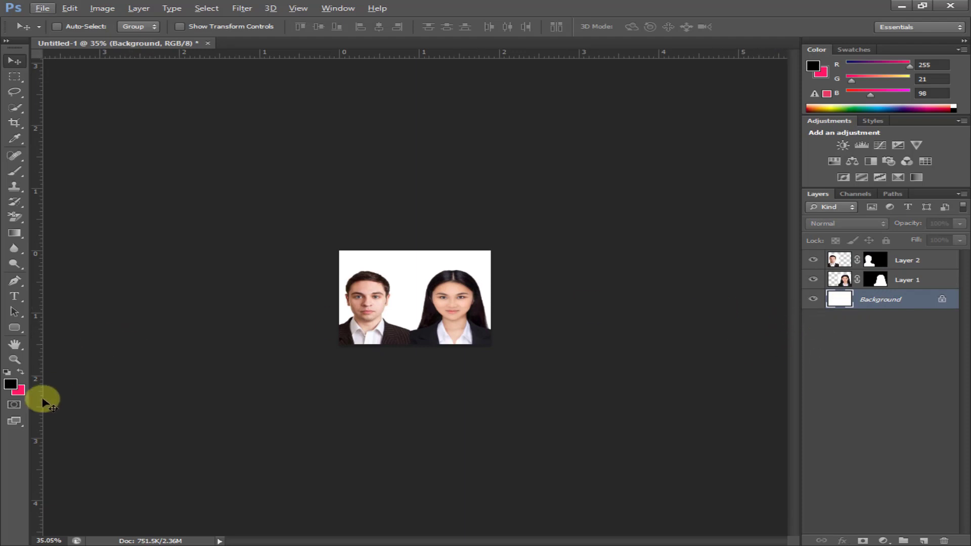
click(21, 393)
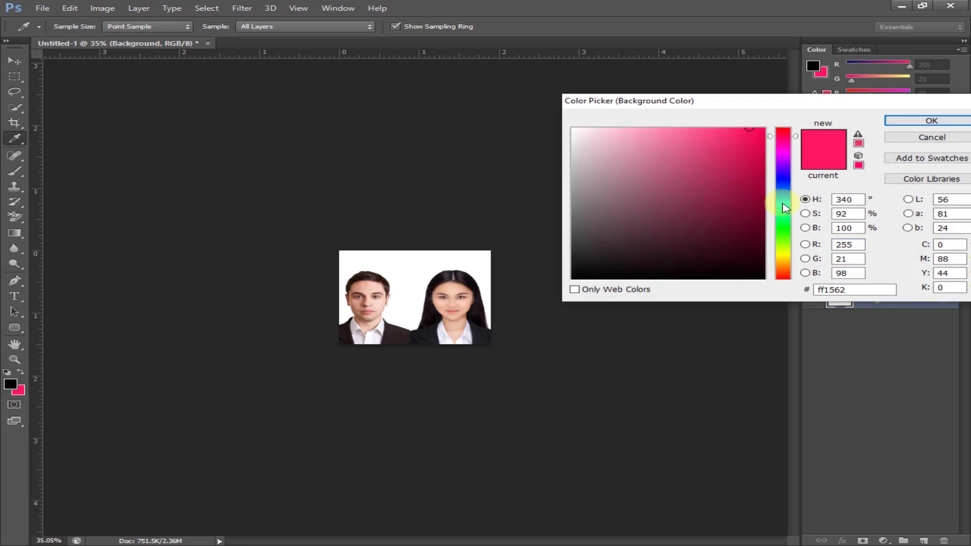
click(758, 152)
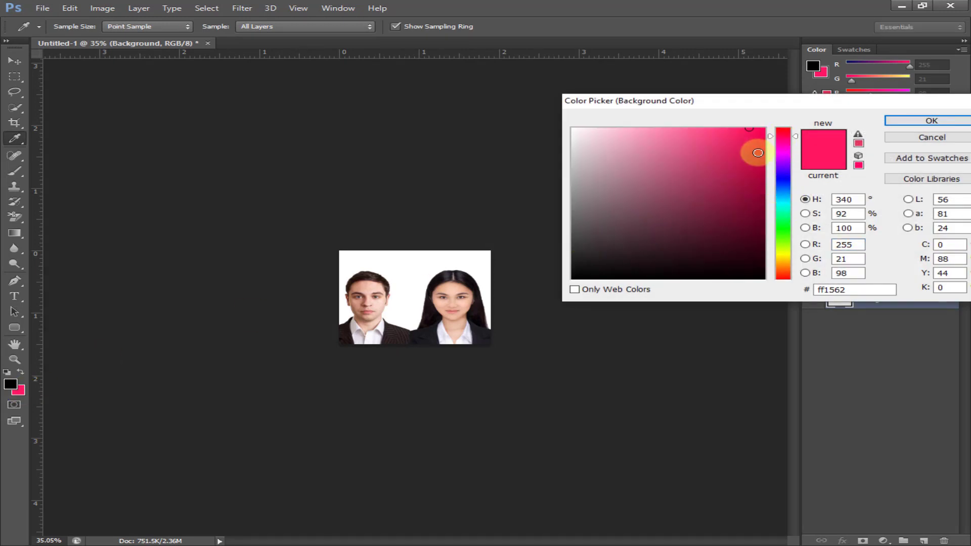
click(932, 121)
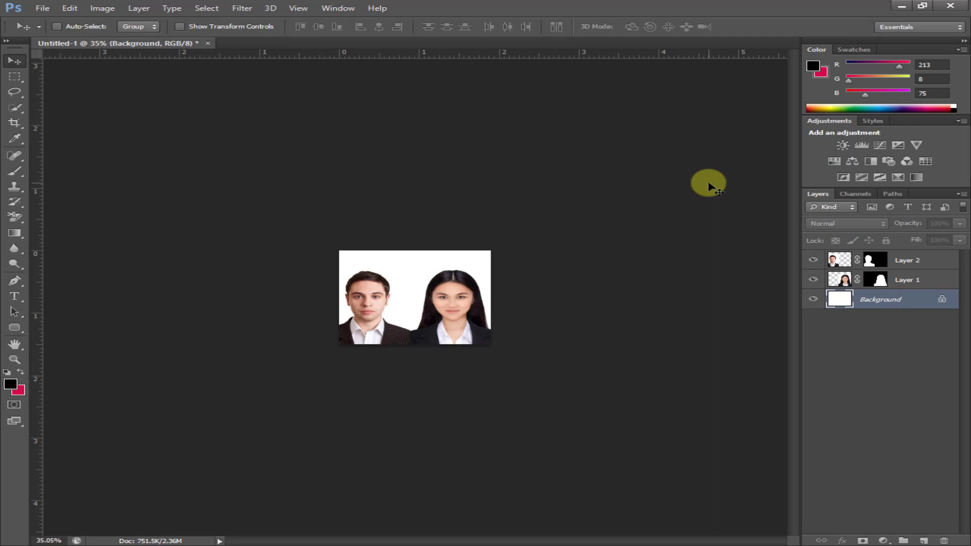
key(ctrl+BackSpace)
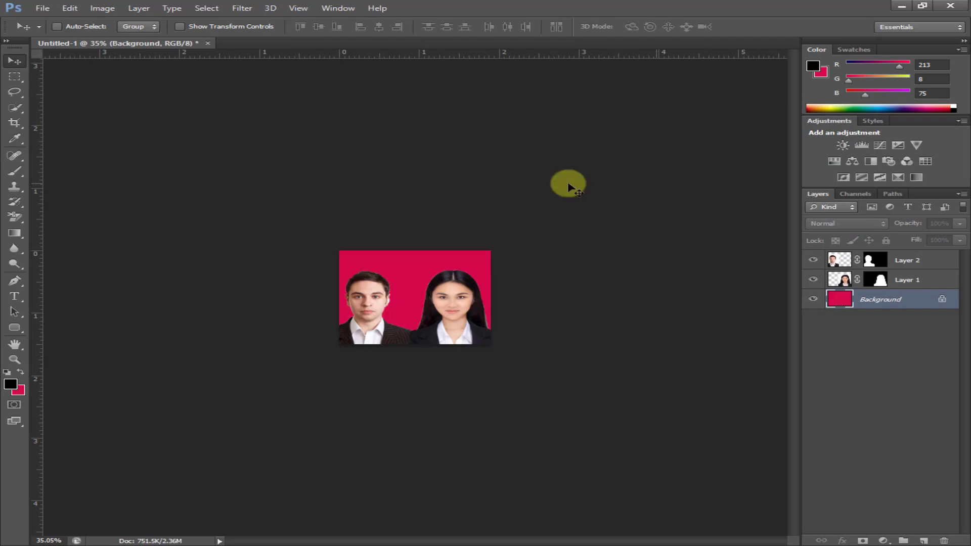
Merge all visible layers of the joint photo into a single Background layer.
scroll(195, 228, down, 2)
scroll(354, 256, up, 3)
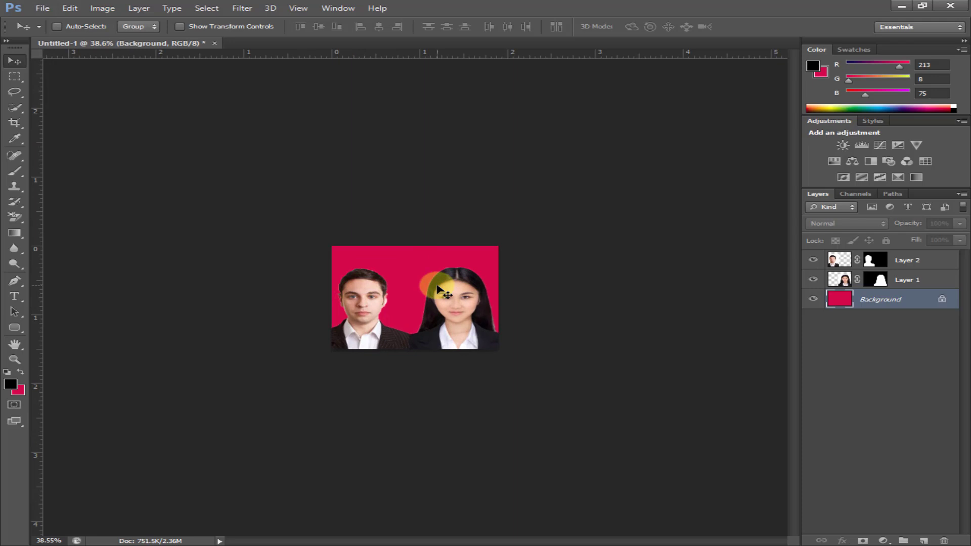
click(961, 195)
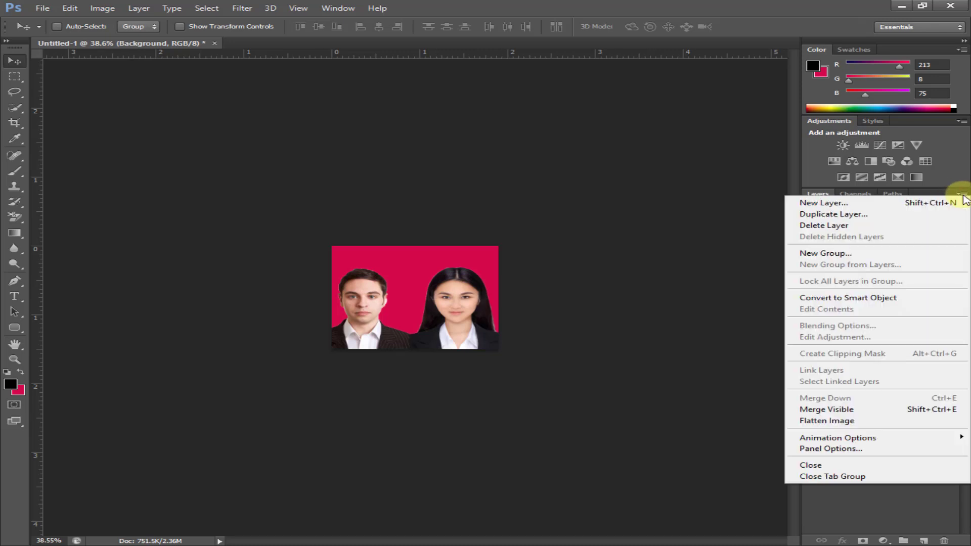
click(841, 412)
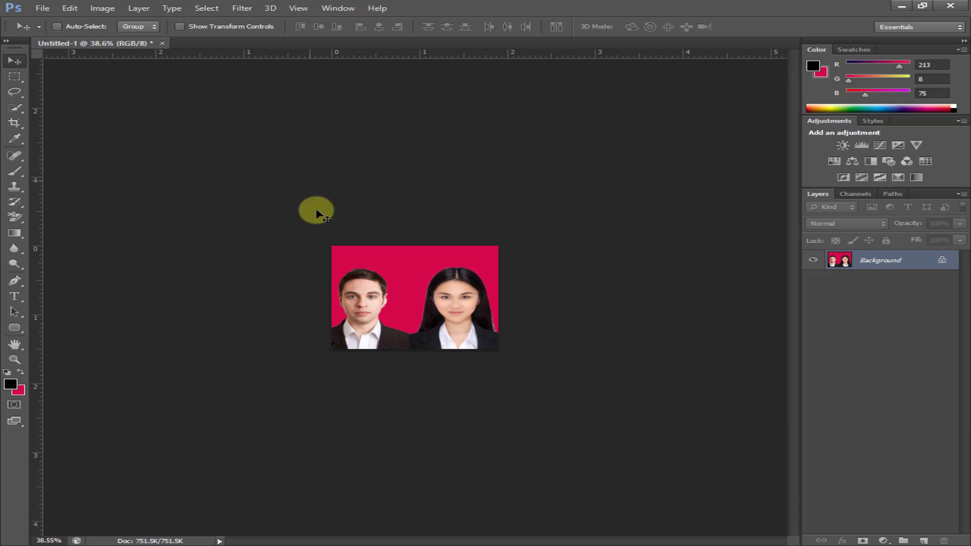
Create a new A4 document from the International Paper preset, 210 × 297 mm at 300 pixels/inch with a white background.
click(43, 8)
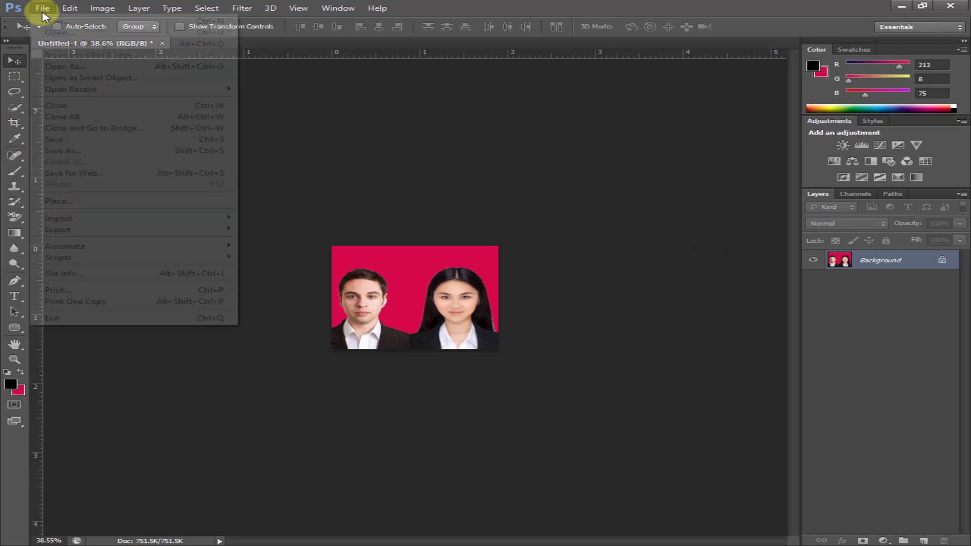
click(60, 24)
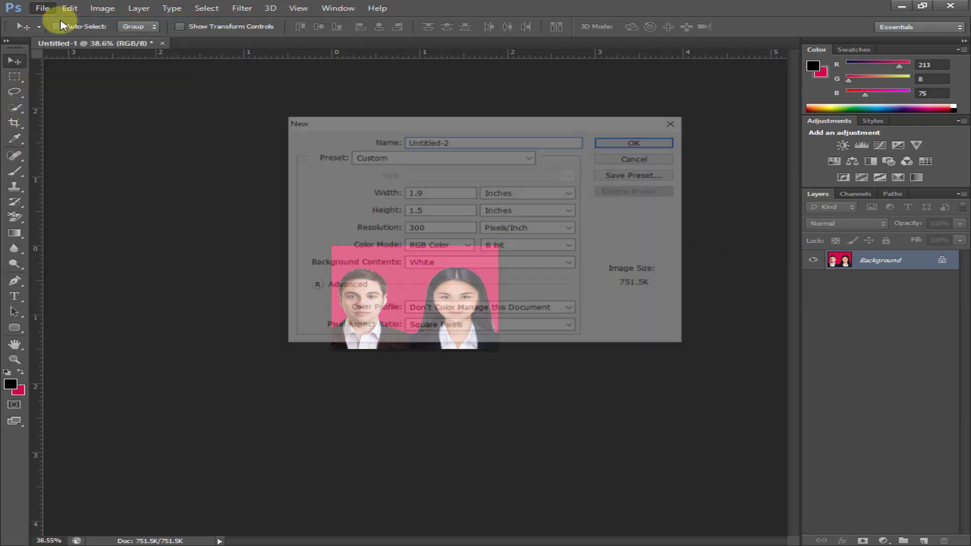
click(381, 159)
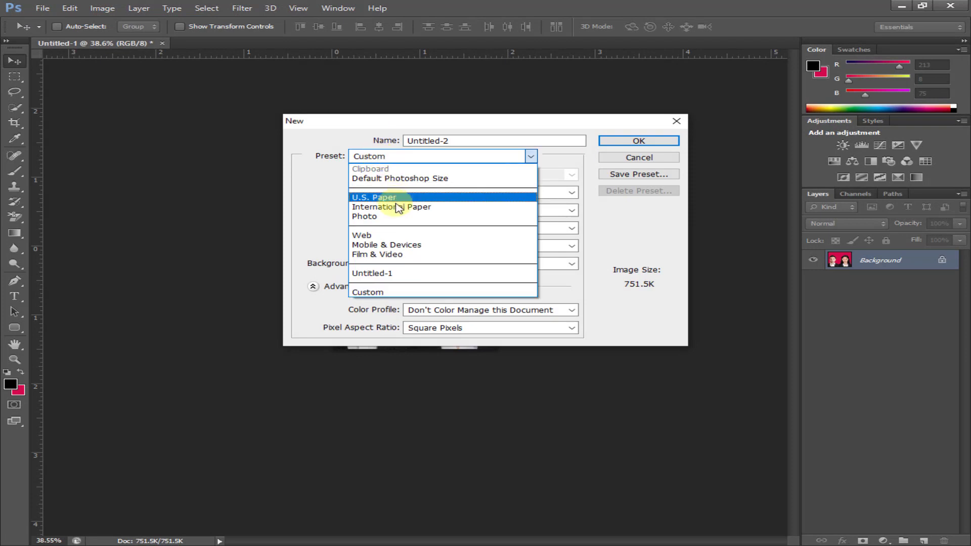
click(397, 212)
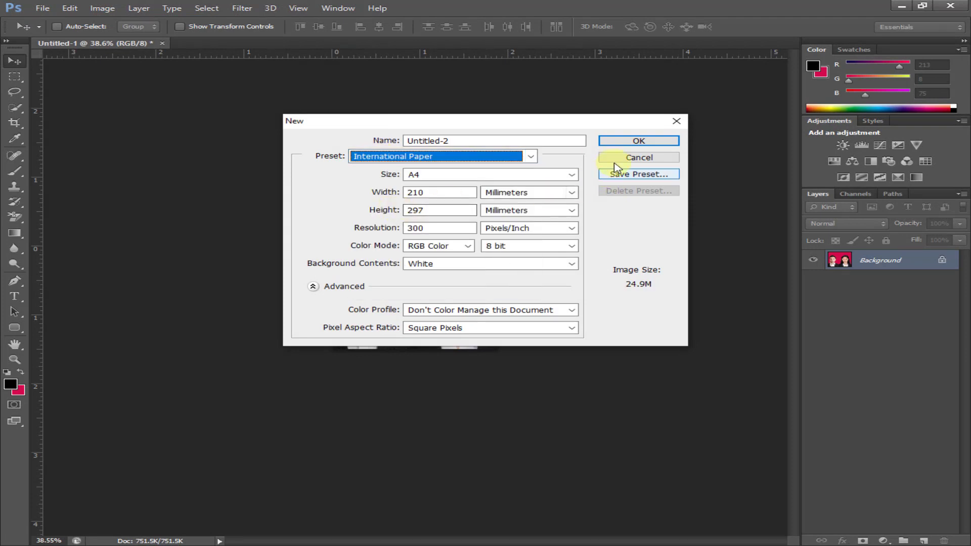
click(626, 147)
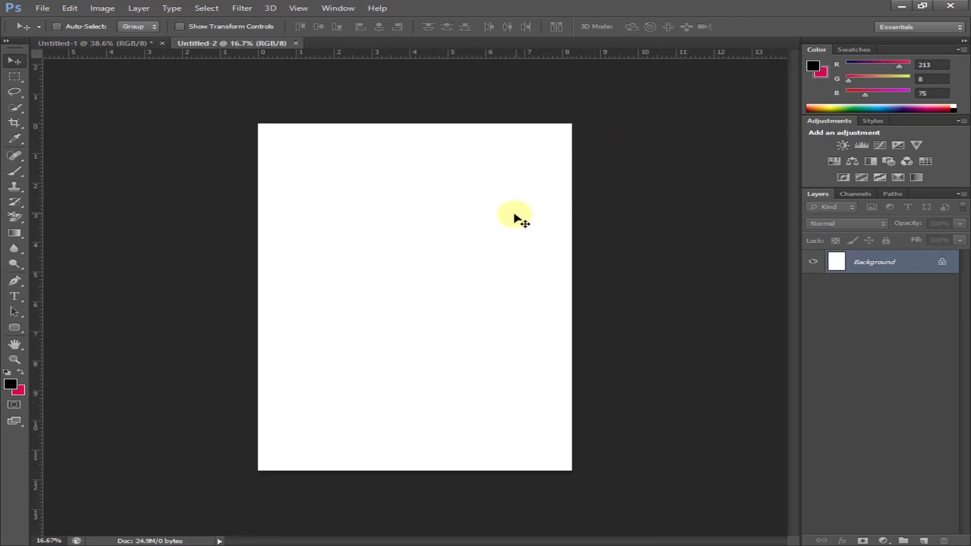
Copy the merged joint photo onto the A4 page and arrange three copies in a row along the page's upper edge.
key(ctrl+minus)
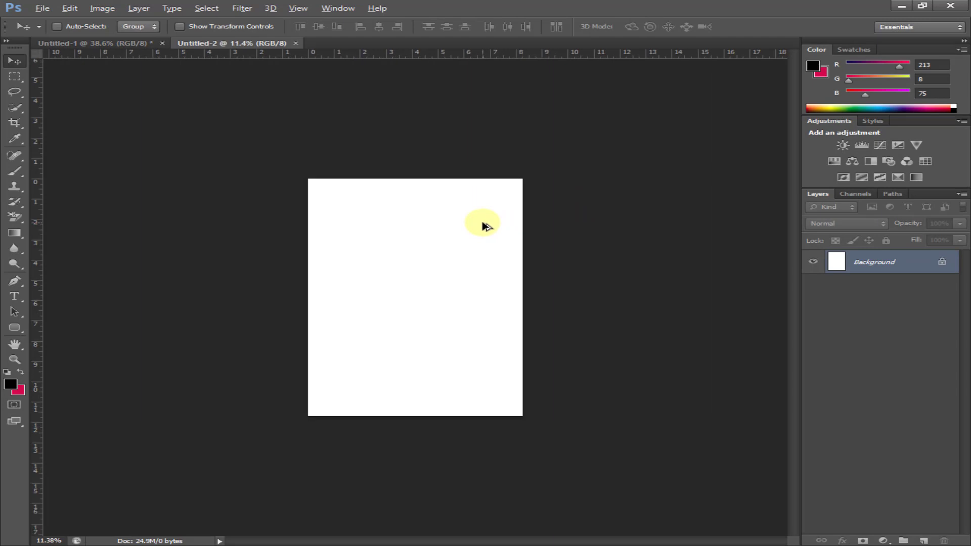
click(150, 45)
drag(495, 293, 458, 208)
key(ctrl+plus)
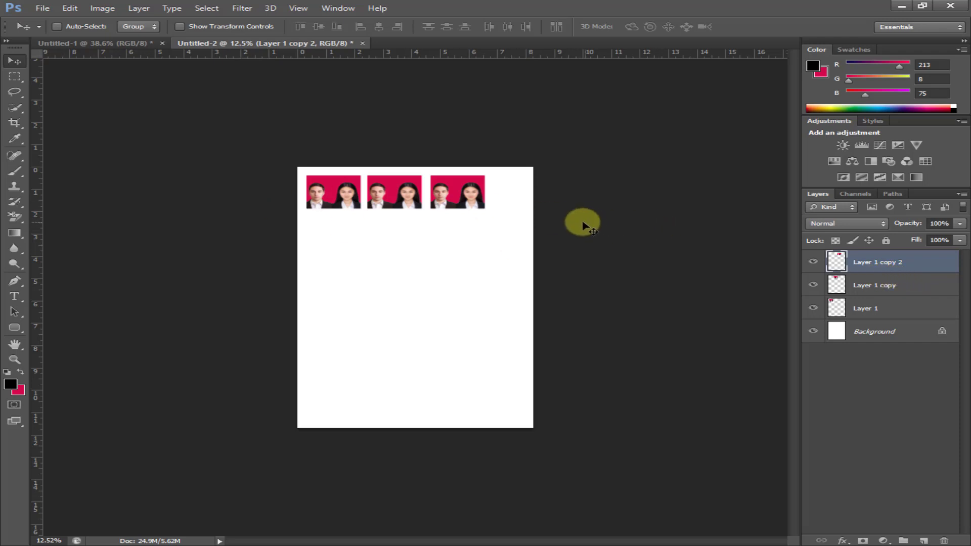
Duplicate the joint photo into two more rows below the first, forming a three-by-three grid on the A4 page.
drag(479, 202, 423, 289)
drag(400, 289, 467, 288)
drag(468, 289, 471, 290)
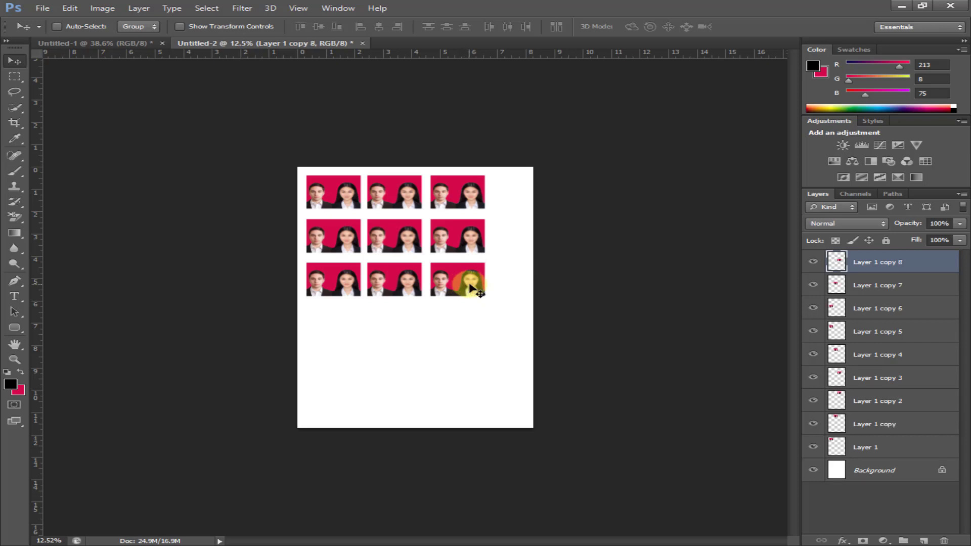